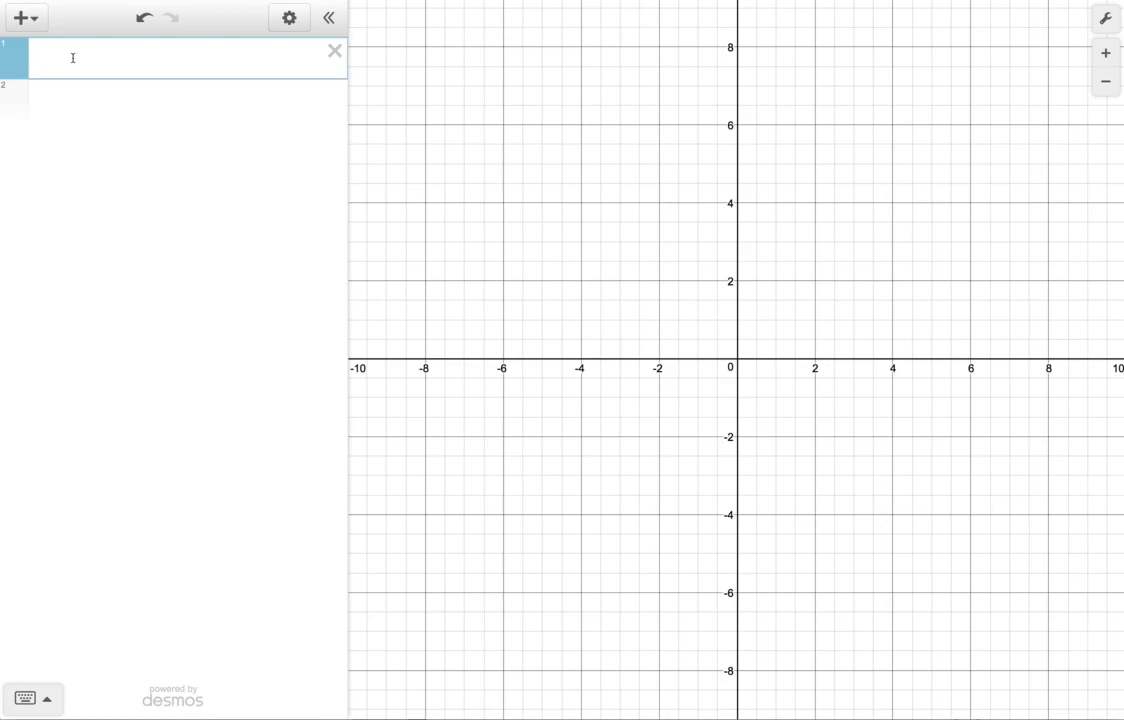
Enter the equation x_f = 1/2 at^2, add sliders for a and t, and move the t slider above the equation.
{"action": "type", "text": "x_f=1/2"}
{"action": "key", "text": "Right"}
{"action": "type", "text": "at^2"}
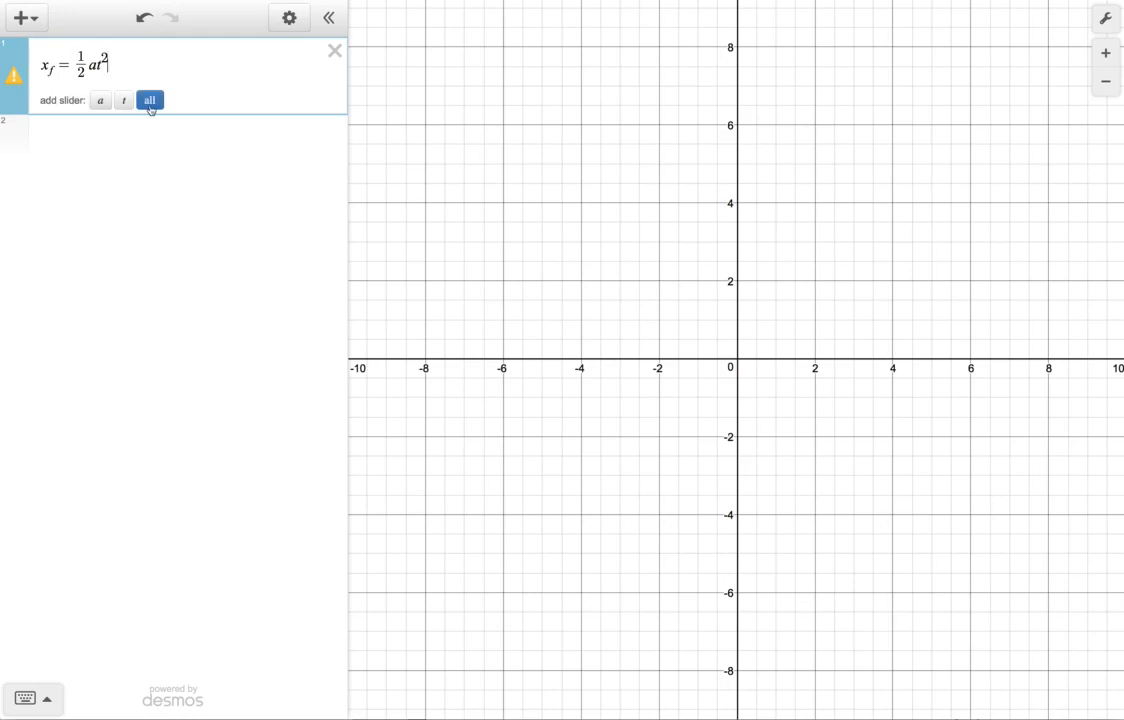
{"action": "left_click", "coordinate": [149, 100]}
{"action": "left_click_drag", "start_coordinate": [20, 187], "coordinate": [45, 45]}
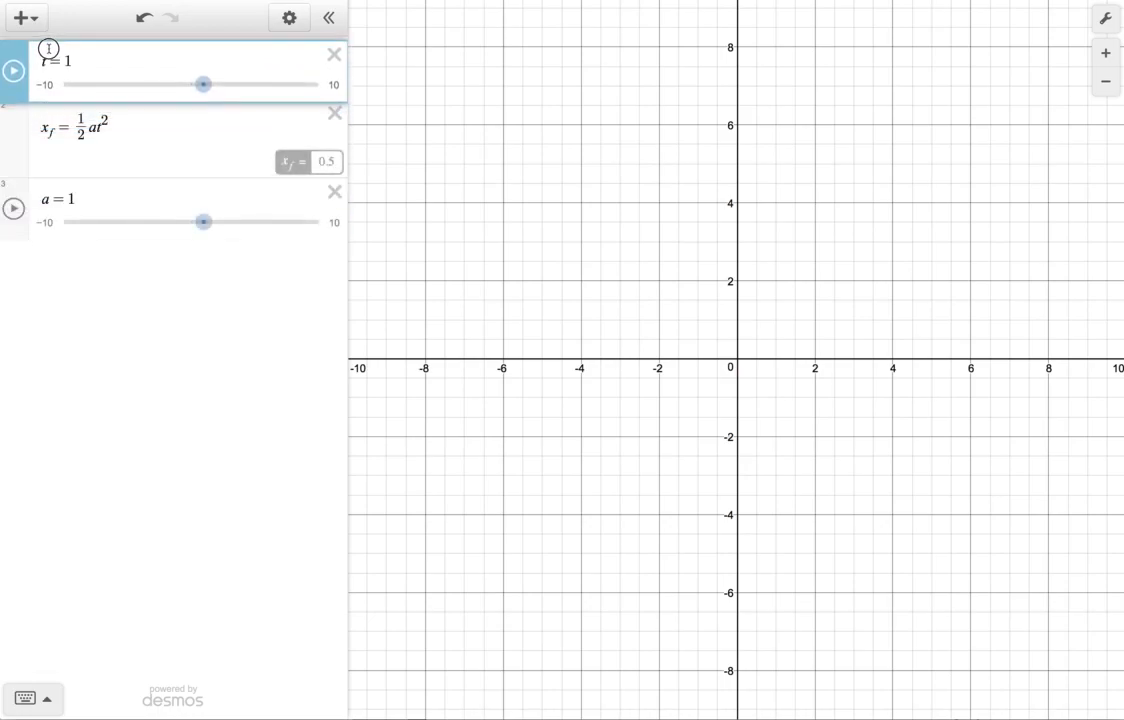
Plot the point (x_f,0) in a new expression and show its coordinate label.
{"action": "left_click_drag", "start_coordinate": [75, 200], "coordinate": [38, 199]}
{"action": "left_click", "coordinate": [87, 199]}
{"action": "left_click", "coordinate": [88, 268]}
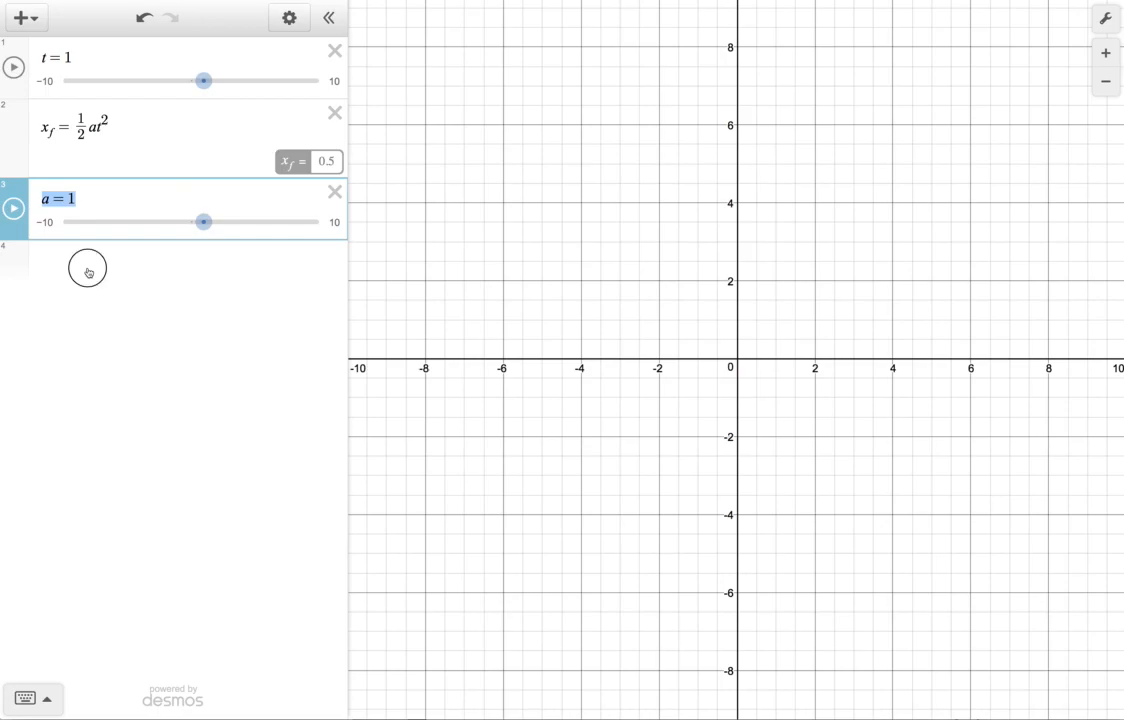
{"action": "type", "text": "(x_f"}
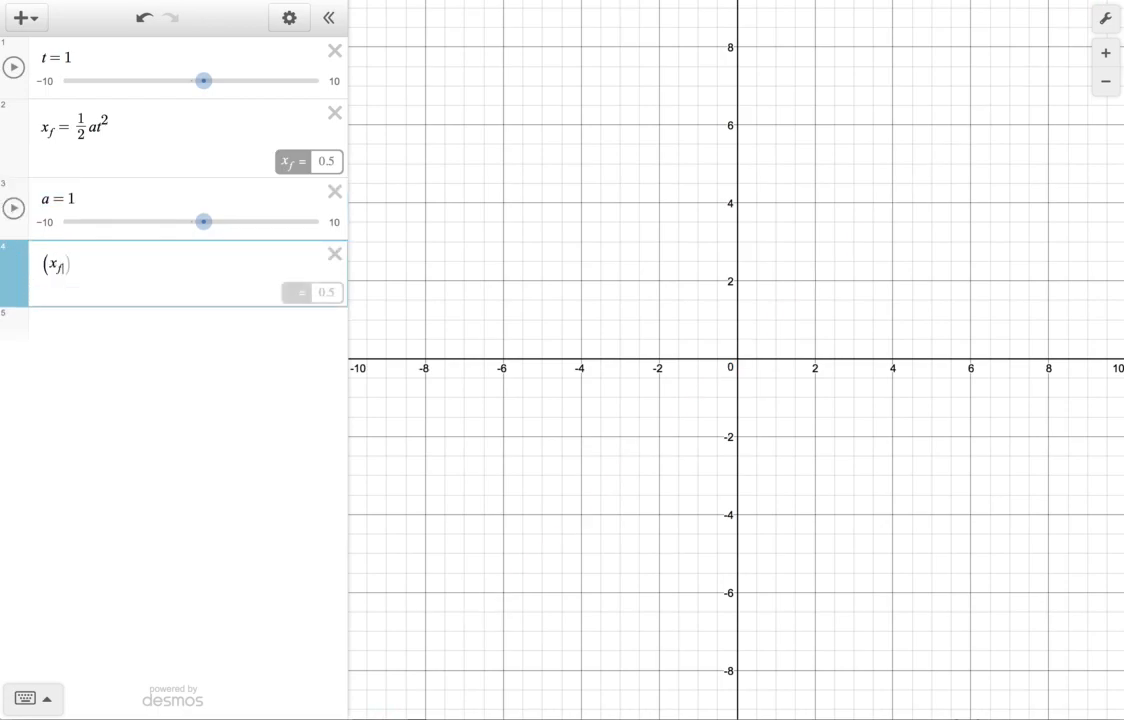
{"action": "key", "text": "Right"}
{"action": "type", "text": ",0"}
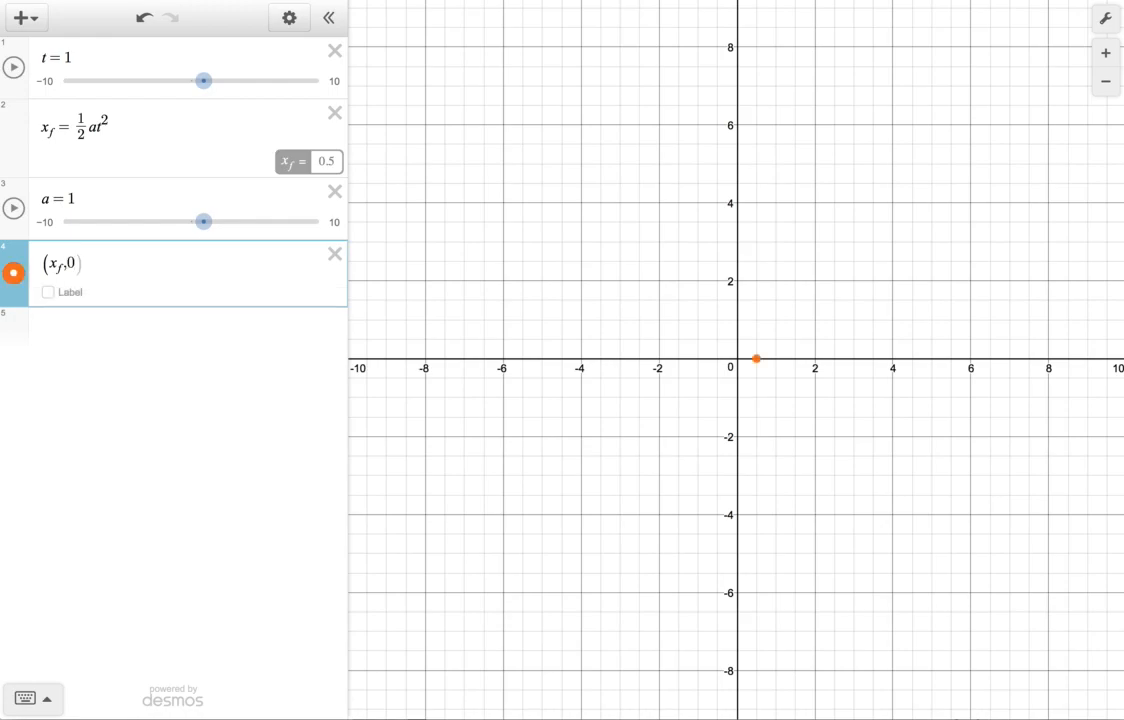
{"action": "left_click", "coordinate": [48, 292]}
{"action": "left_click_drag", "start_coordinate": [904, 264], "coordinate": [627, 270]}
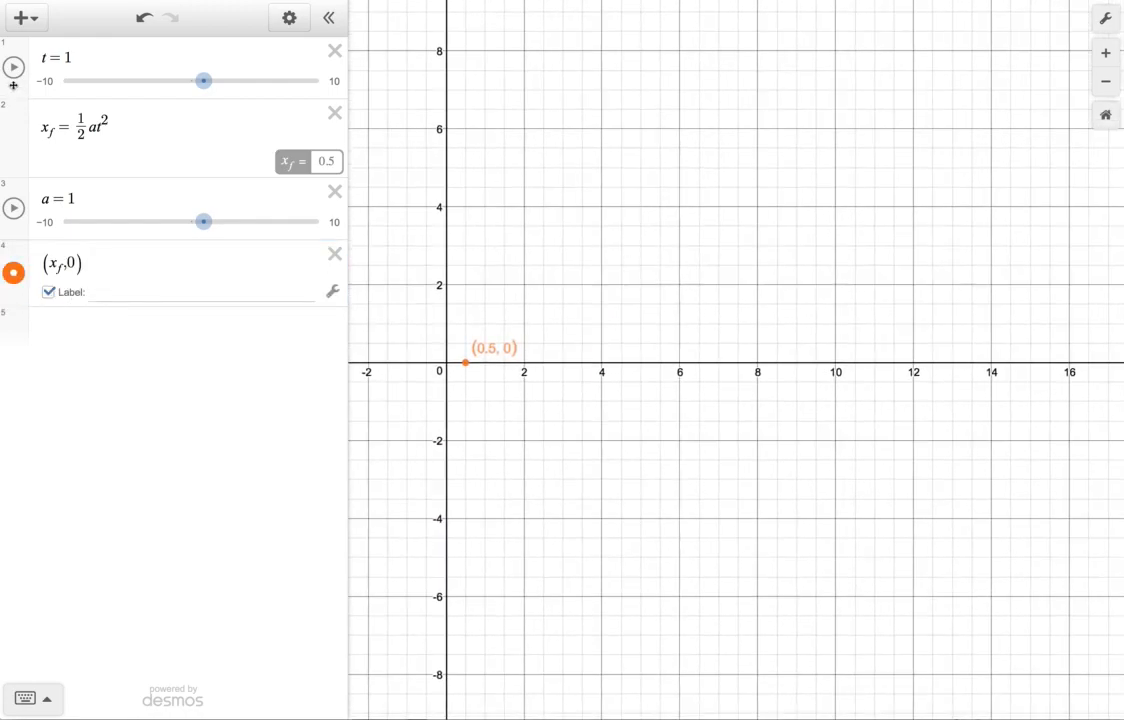
Set the t slider's range from 0 to 10.
{"action": "left_click", "coordinate": [46, 81]}
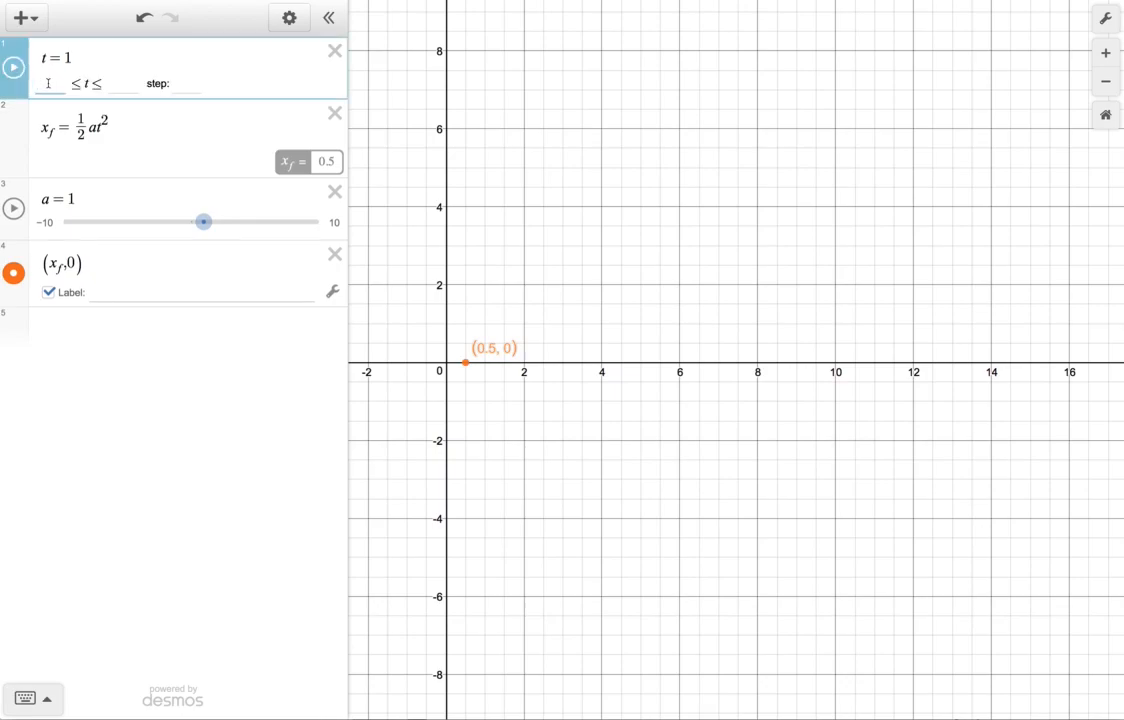
{"action": "key", "text": "Tab"}
{"action": "type", "text": "10"}
{"action": "left_click", "coordinate": [520, 143]}
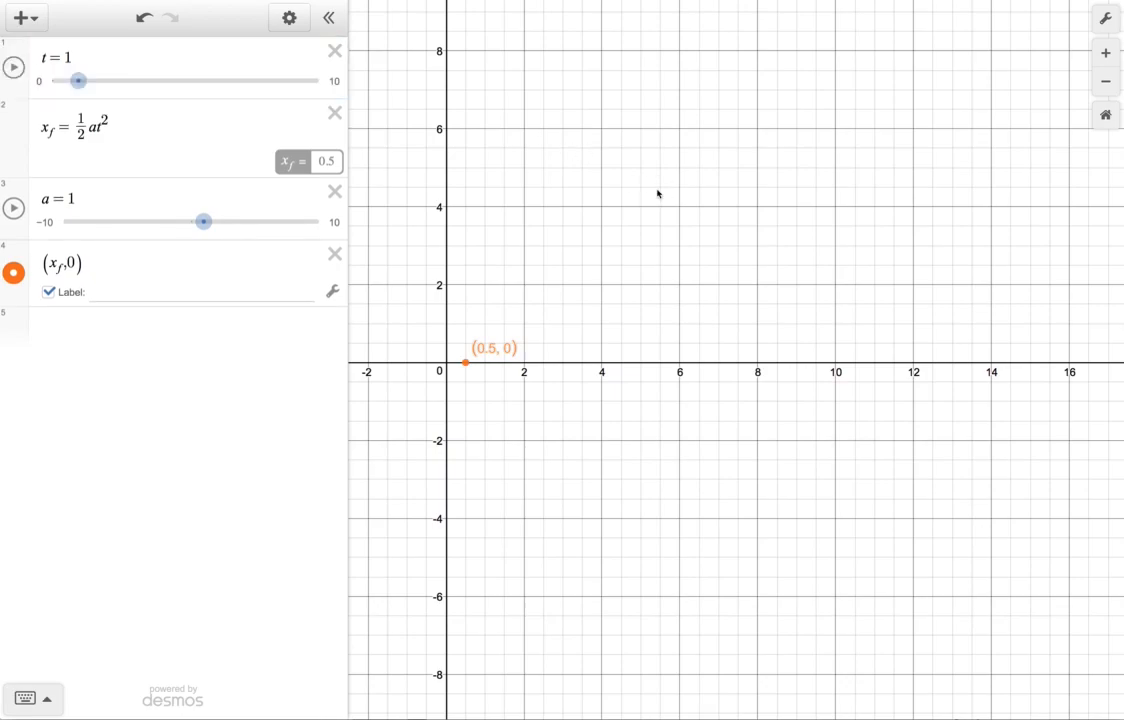
Play and pause the t slider animation, and reset t to 0.
{"action": "left_click", "coordinate": [15, 67]}
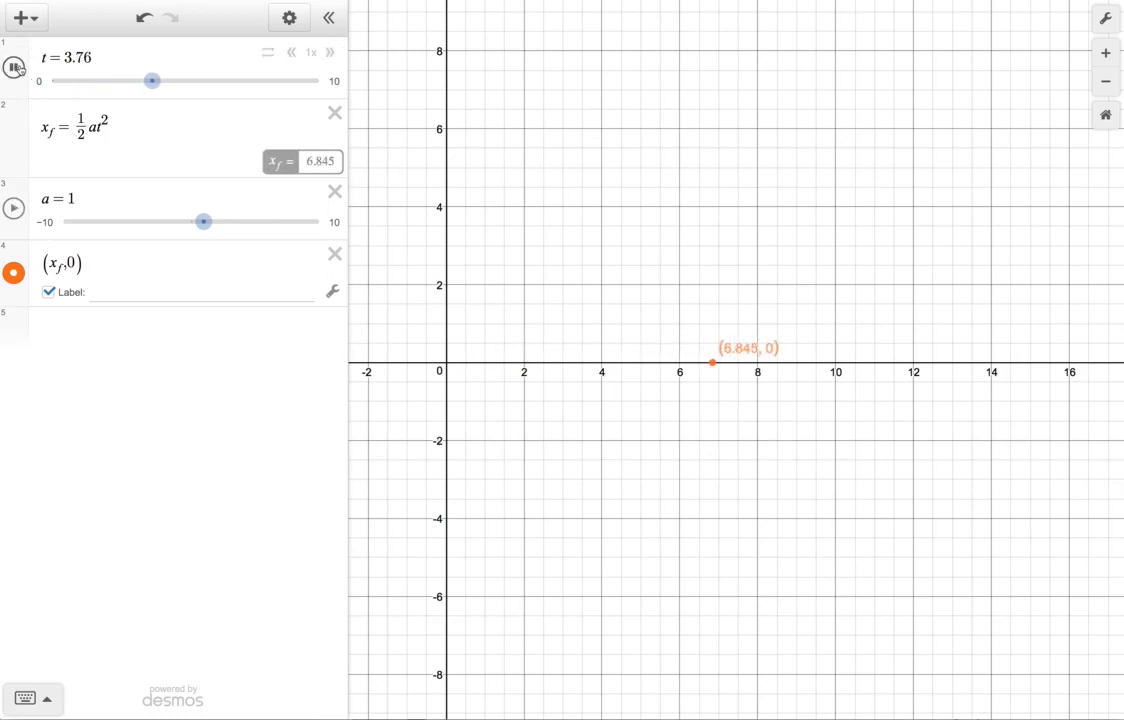
{"action": "left_click", "coordinate": [15, 67]}
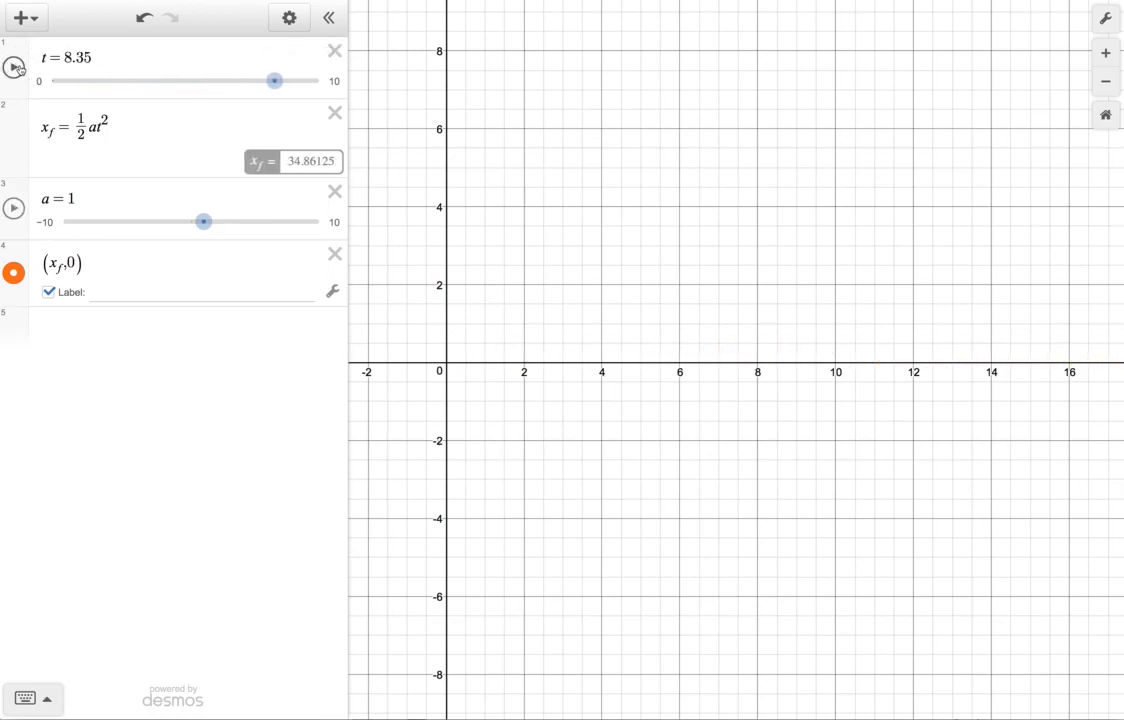
{"action": "left_click_drag", "start_coordinate": [275, 80], "coordinate": [52, 80]}
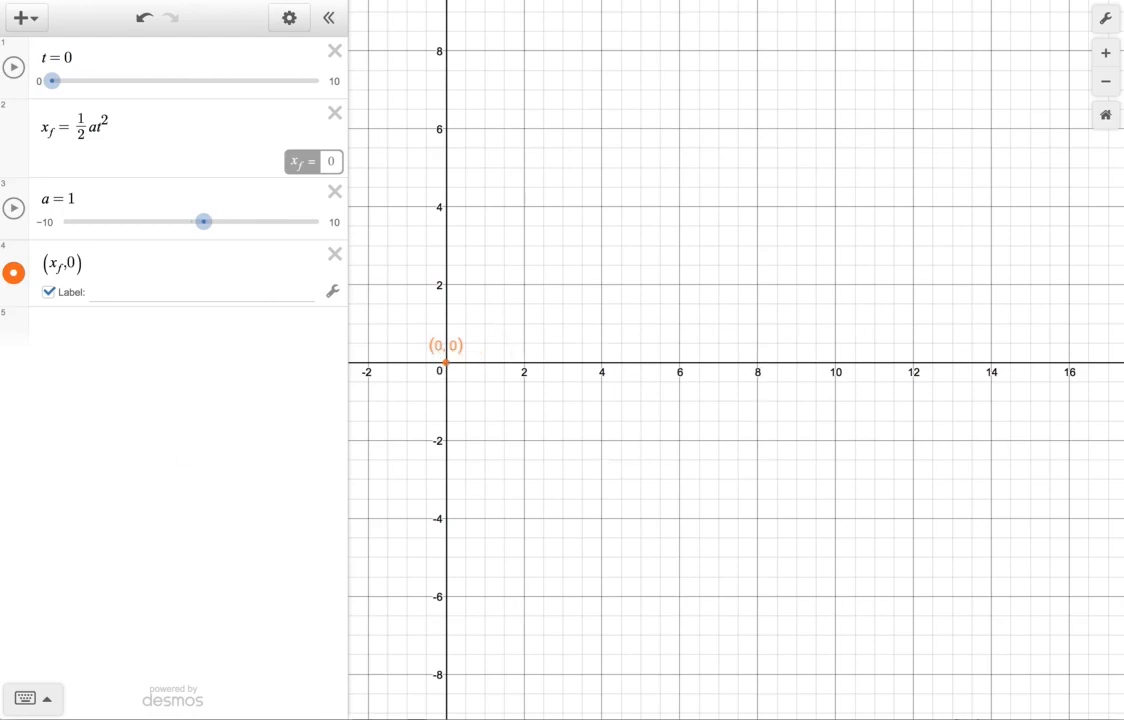
Redefine the position equation as a function of time, x_f(t) = 1/2 at^2.
{"action": "left_click", "coordinate": [48, 111]}
{"action": "left_click_drag", "start_coordinate": [140, 138], "coordinate": [20, 127]}
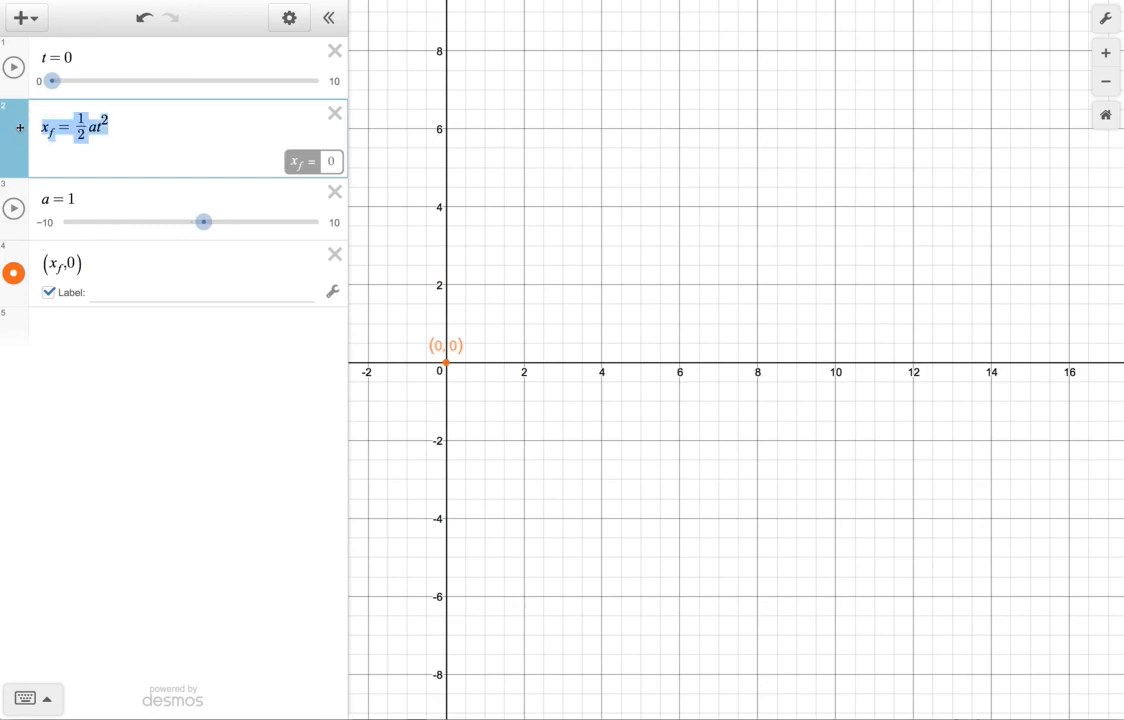
{"action": "left_click", "coordinate": [144, 133]}
{"action": "left_click_drag", "start_coordinate": [108, 124], "coordinate": [79, 126]}
{"action": "left_click", "coordinate": [117, 127]}
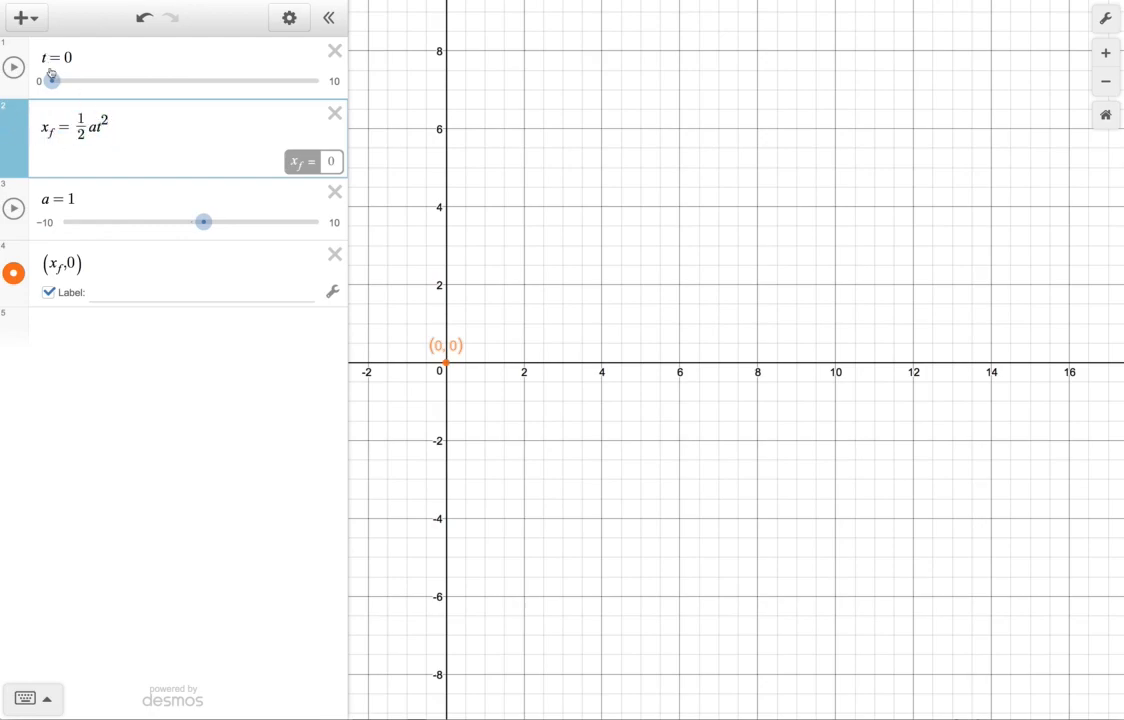
{"action": "left_click", "coordinate": [59, 133]}
{"action": "type", "text": "(t)"}
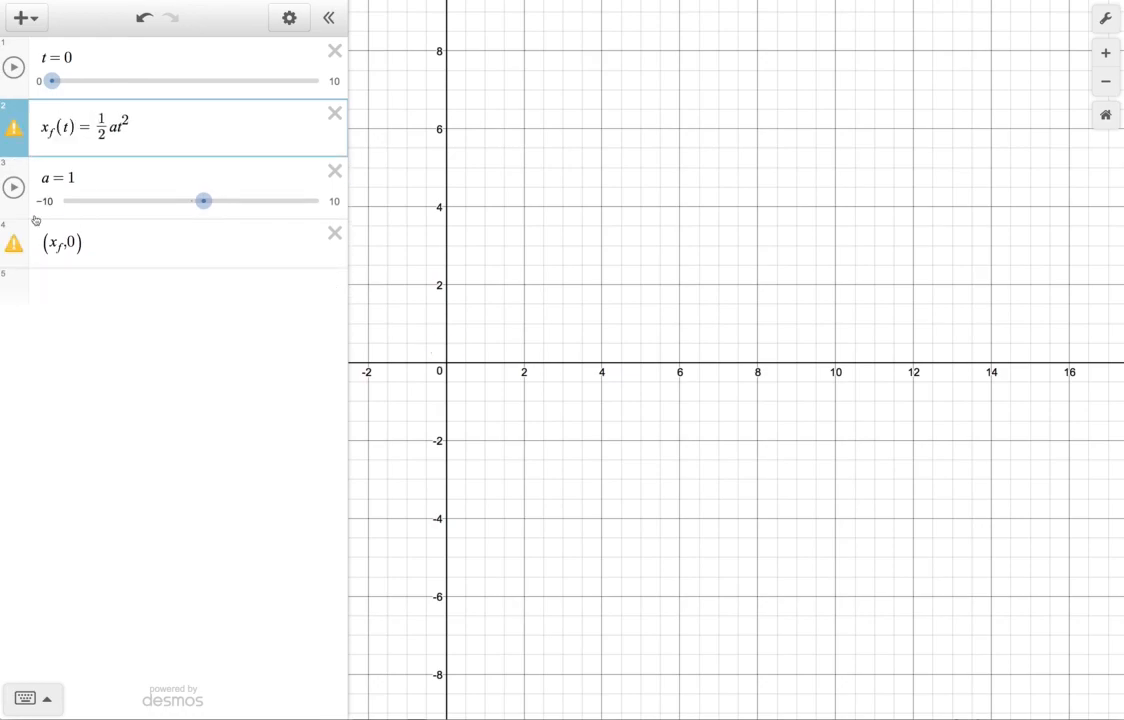
Rename the time slider's variable from t to t_f.
{"action": "left_click_drag", "start_coordinate": [84, 127], "coordinate": [56, 126]}
{"action": "left_click", "coordinate": [150, 129]}
{"action": "left_click_drag", "start_coordinate": [150, 129], "coordinate": [68, 127]}
{"action": "left_click", "coordinate": [155, 127]}
{"action": "left_click", "coordinate": [45, 58]}
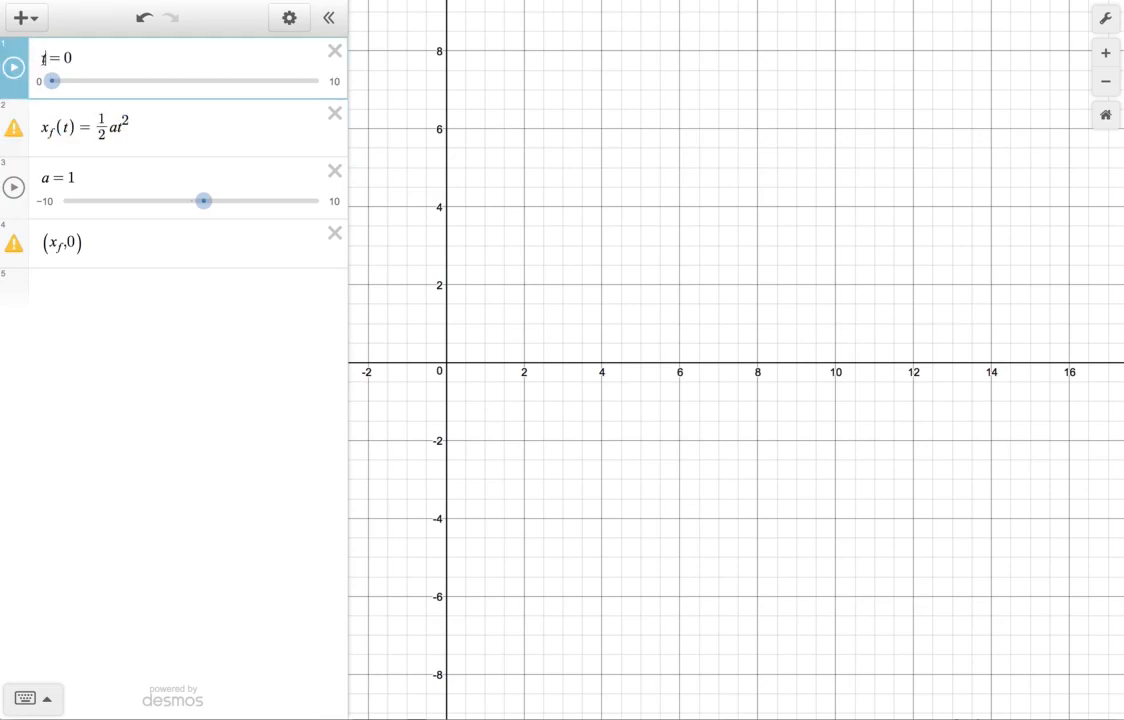
{"action": "type", "text": "_f"}
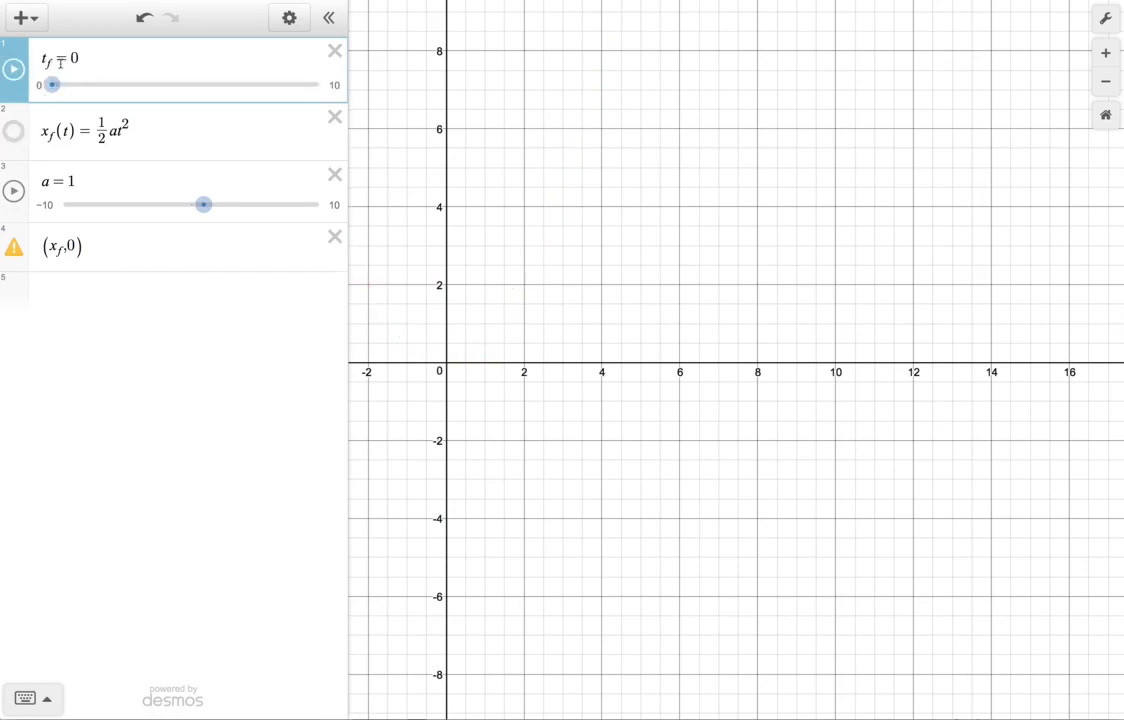
{"action": "left_click_drag", "start_coordinate": [78, 57], "coordinate": [37, 57]}
{"action": "left_click", "coordinate": [110, 63]}
Change the labelled point's expression to (x_f(t_f),0).
{"action": "left_click", "coordinate": [64, 247]}
{"action": "type", "text": "(t)"}
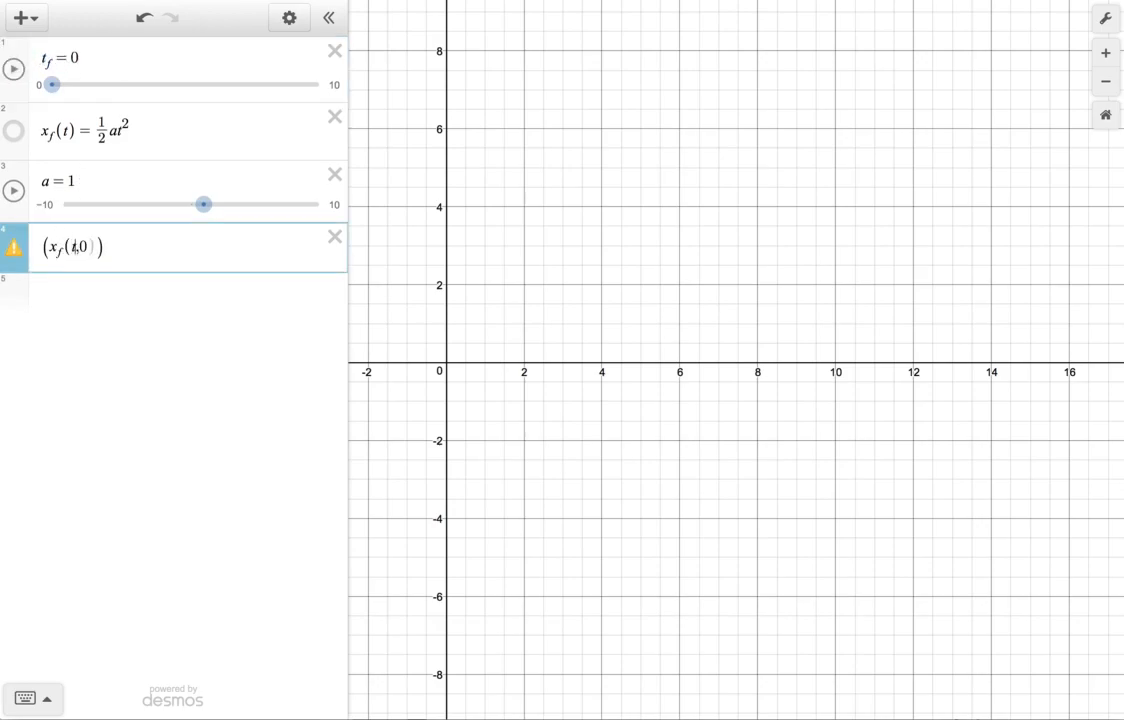
{"action": "type", "text": "_f"}
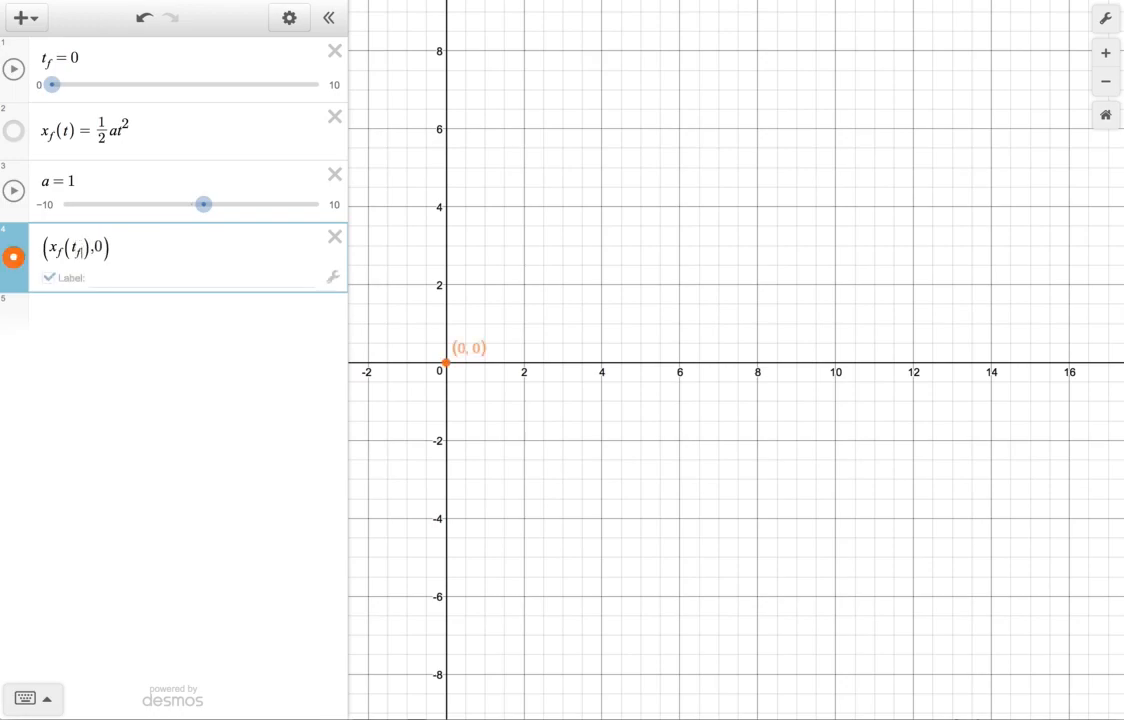
Play and pause the t_f animation to check the point's motion, and return t_f to 0.
{"action": "left_click", "coordinate": [12, 68]}
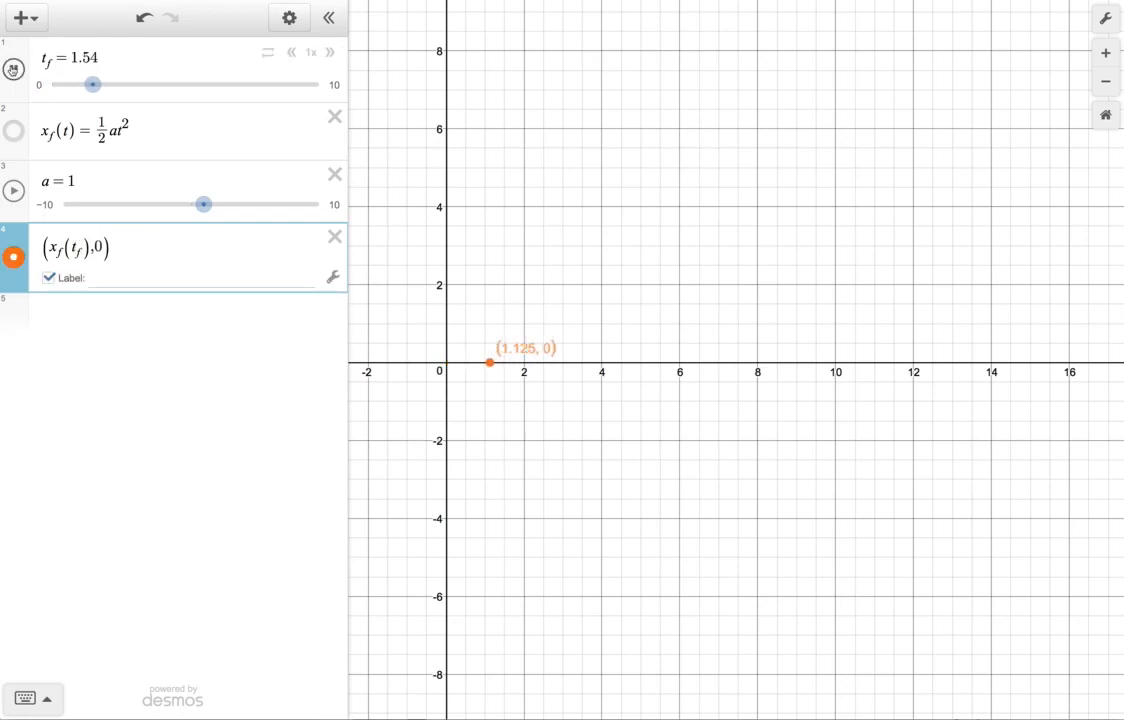
{"action": "left_click", "coordinate": [12, 68]}
{"action": "left_click_drag", "start_coordinate": [229, 84], "coordinate": [38, 86]}
Enter a second point expression, (x_m(tf),0), below the labelled point.
{"action": "left_click", "coordinate": [59, 314]}
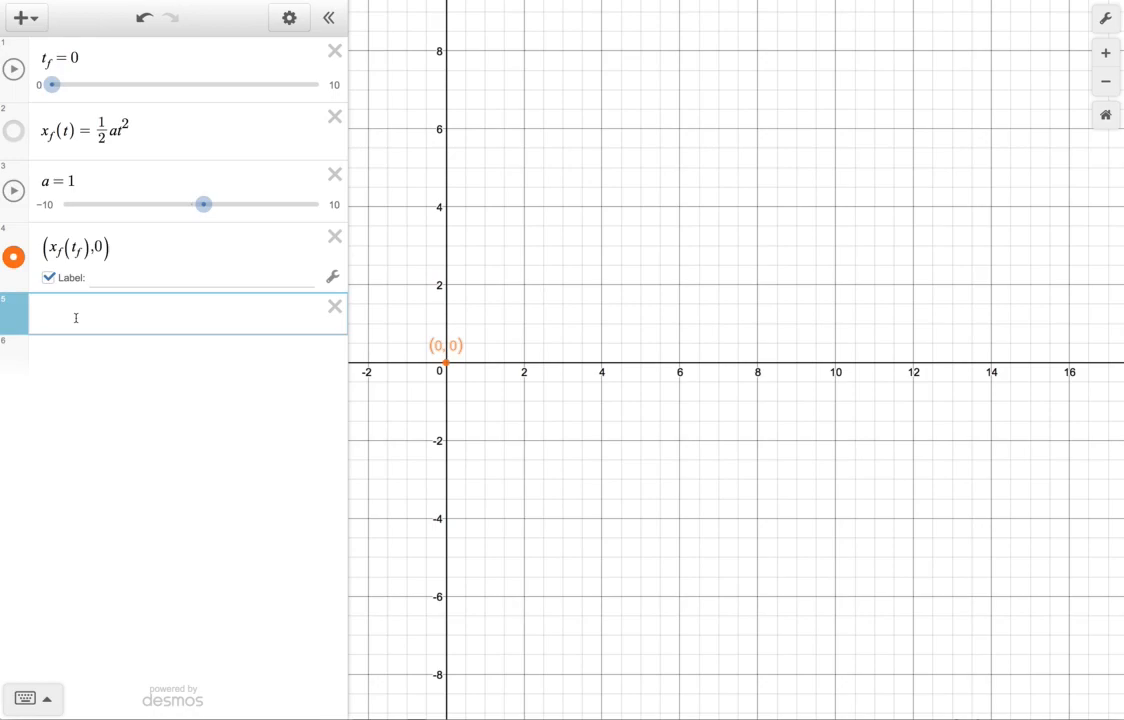
{"action": "type", "text": "(x"}
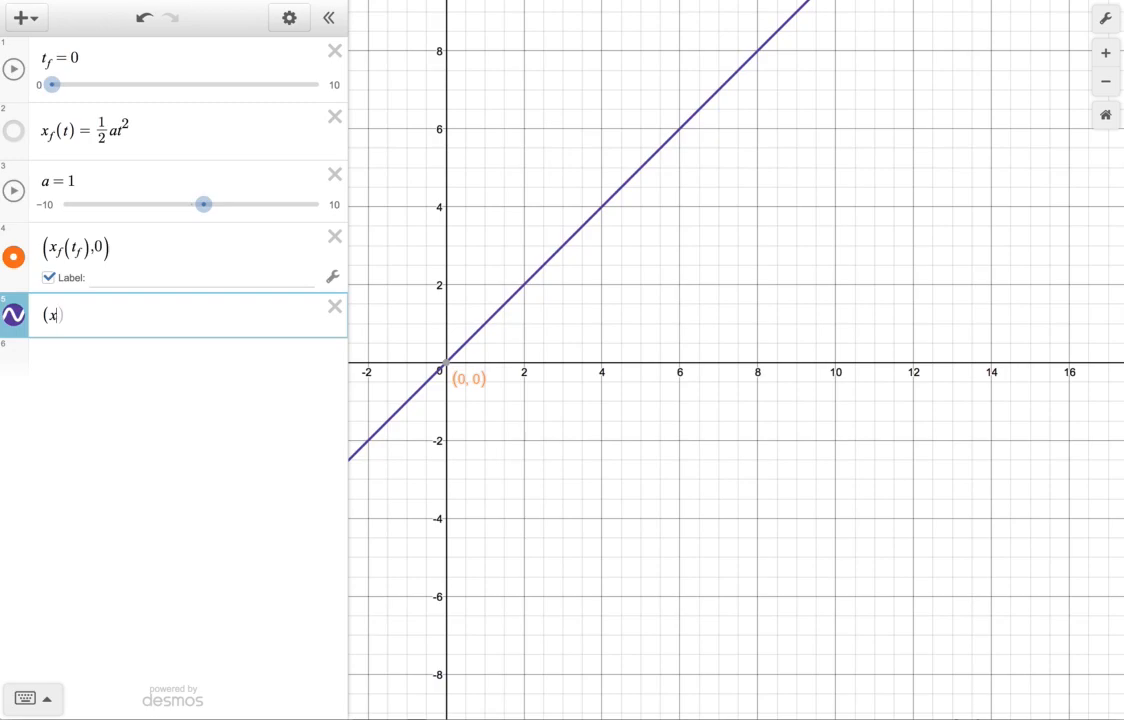
{"action": "type", "text": "_m"}
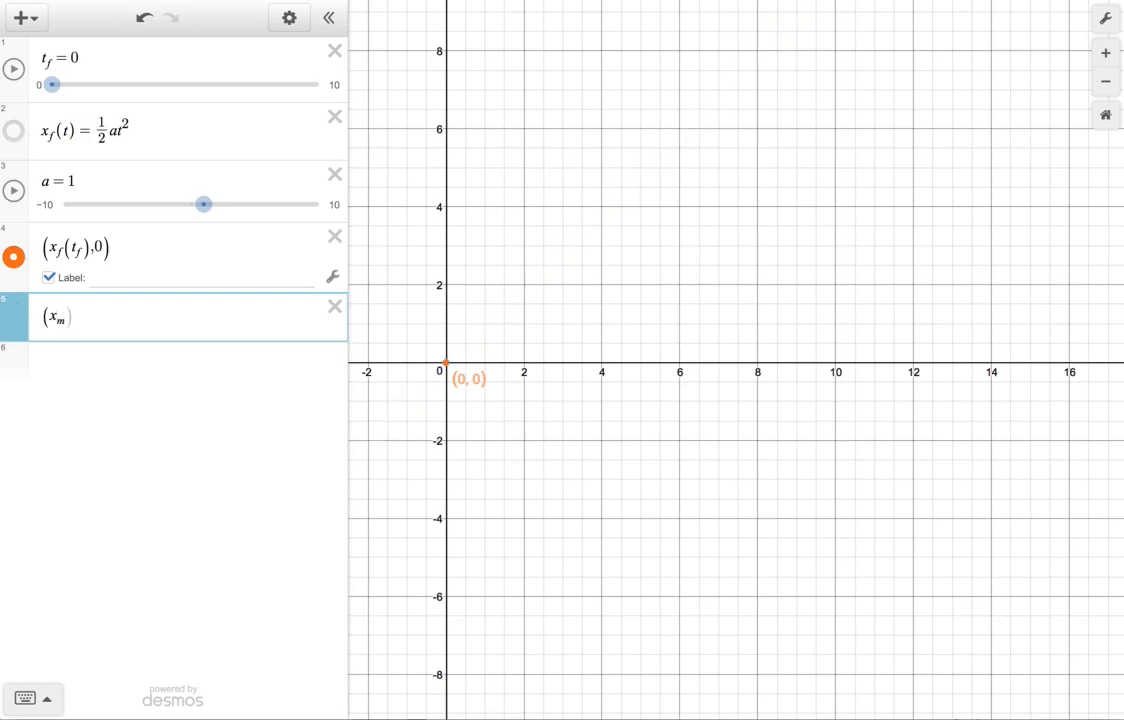
{"action": "type", "text": "(tf)"}
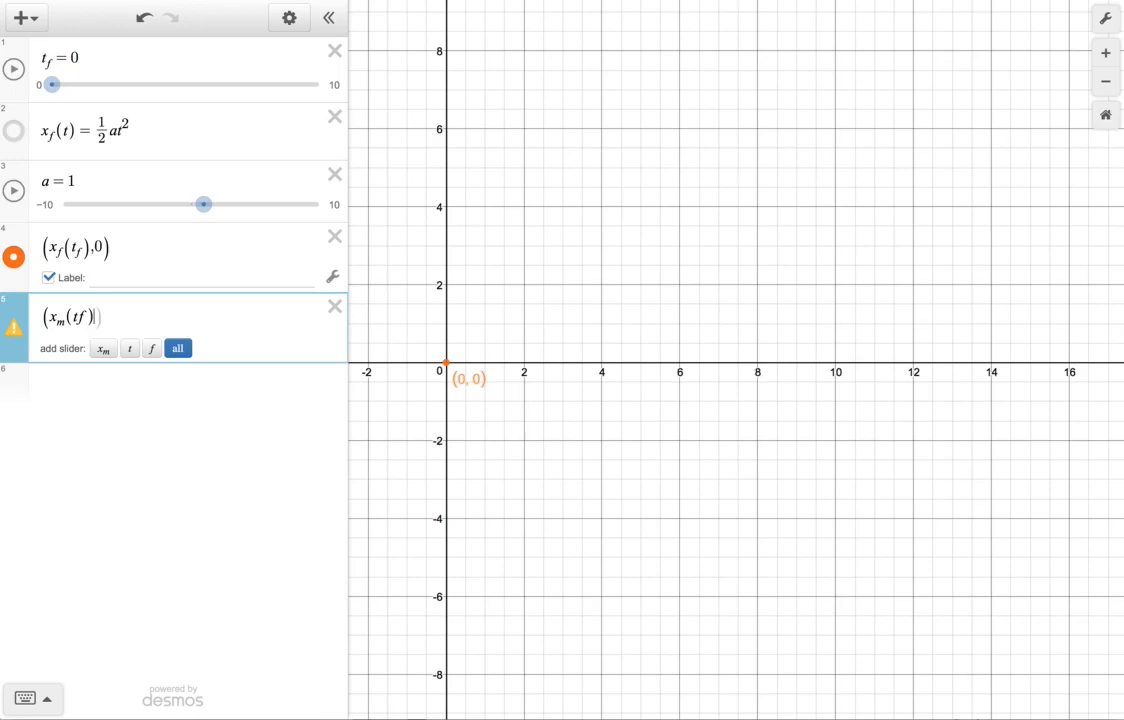
{"action": "type", "text": ",0"}
Correct the second point's expression to (x_f(t_m),0), with the subscript m on t instead of x.
{"action": "key", "text": "Left"}
{"action": "key", "text": "Left"}
{"action": "key", "text": "Left"}
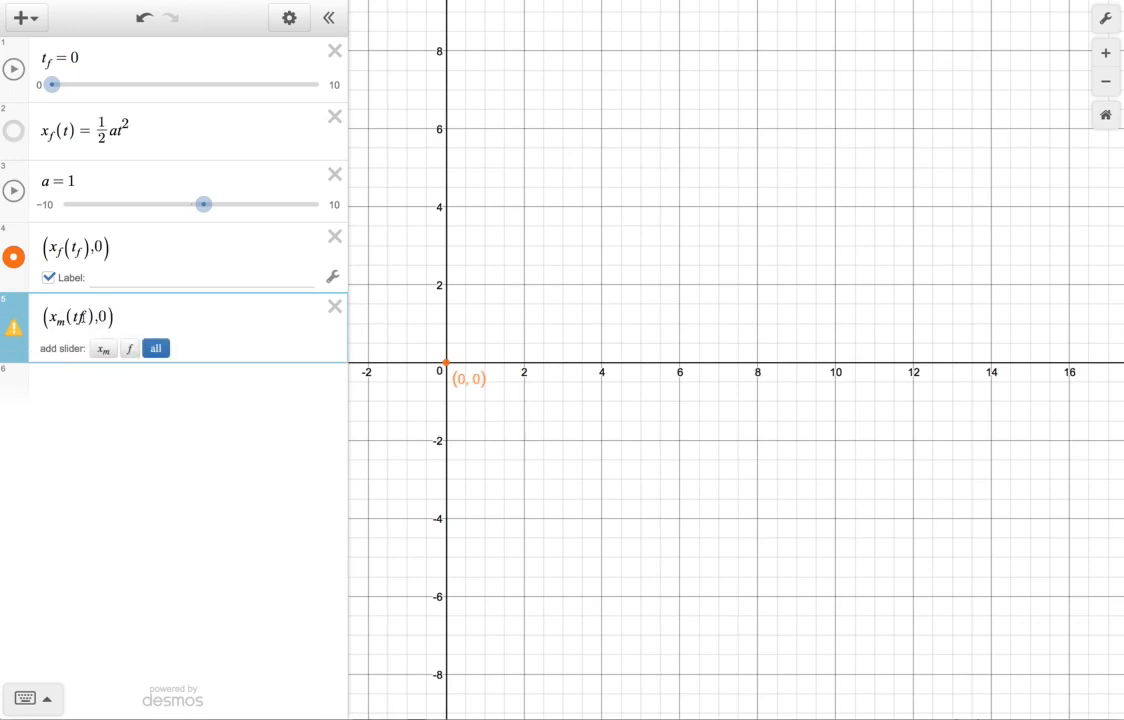
{"action": "key", "text": "BackSpace"}
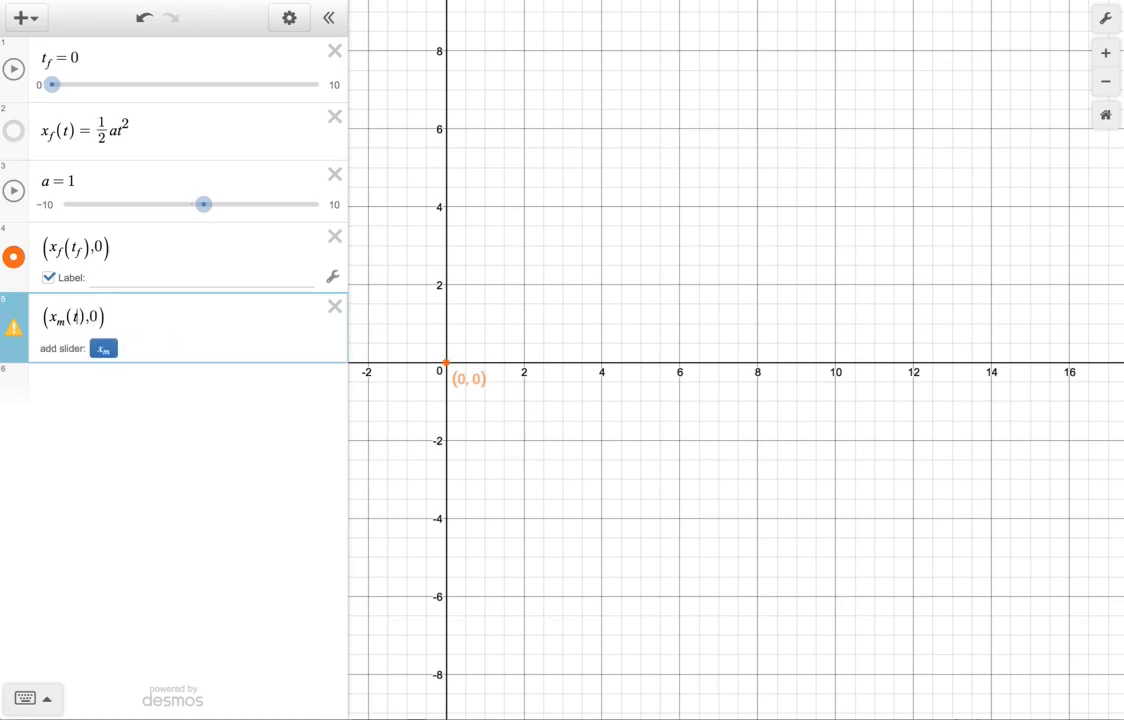
{"action": "key", "text": "Left"}
{"action": "key", "text": "Left"}
{"action": "key", "text": "BackSpace"}
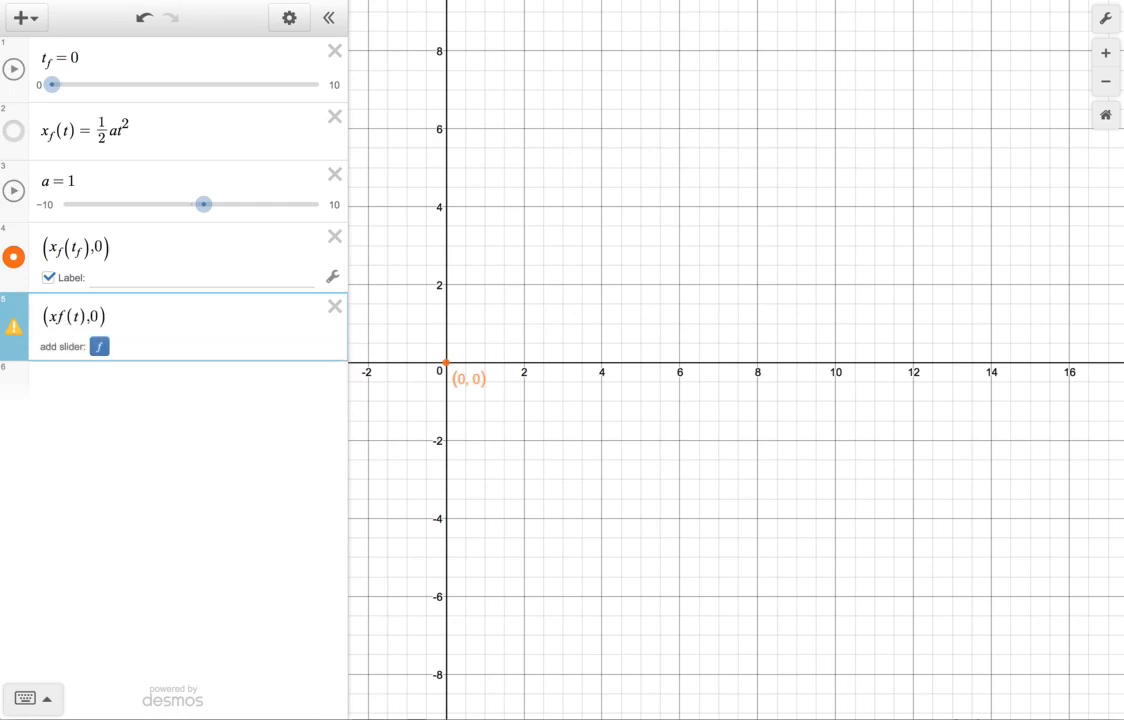
{"action": "type", "text": "f"}
{"action": "key", "text": "Right"}
{"action": "key", "text": "Right"}
{"action": "key", "text": "Right"}
{"action": "type", "text": "_m"}
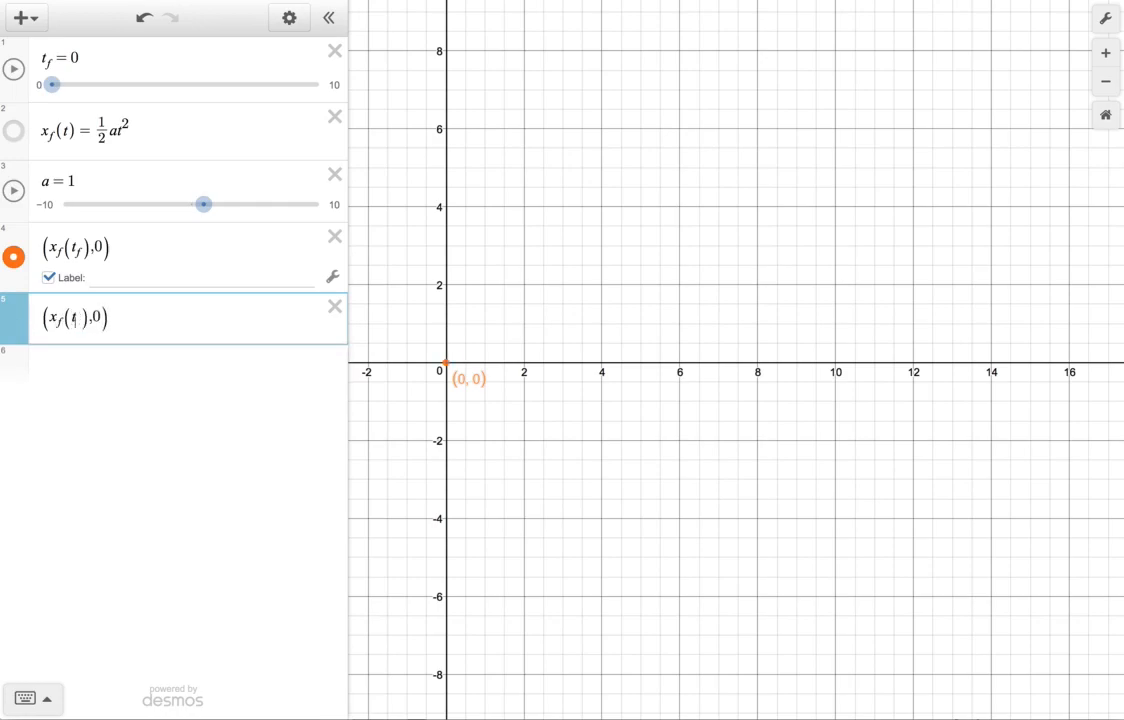
Add a slider for the undefined variable t_m in the second point.
{"action": "double_click", "coordinate": [78, 320]}
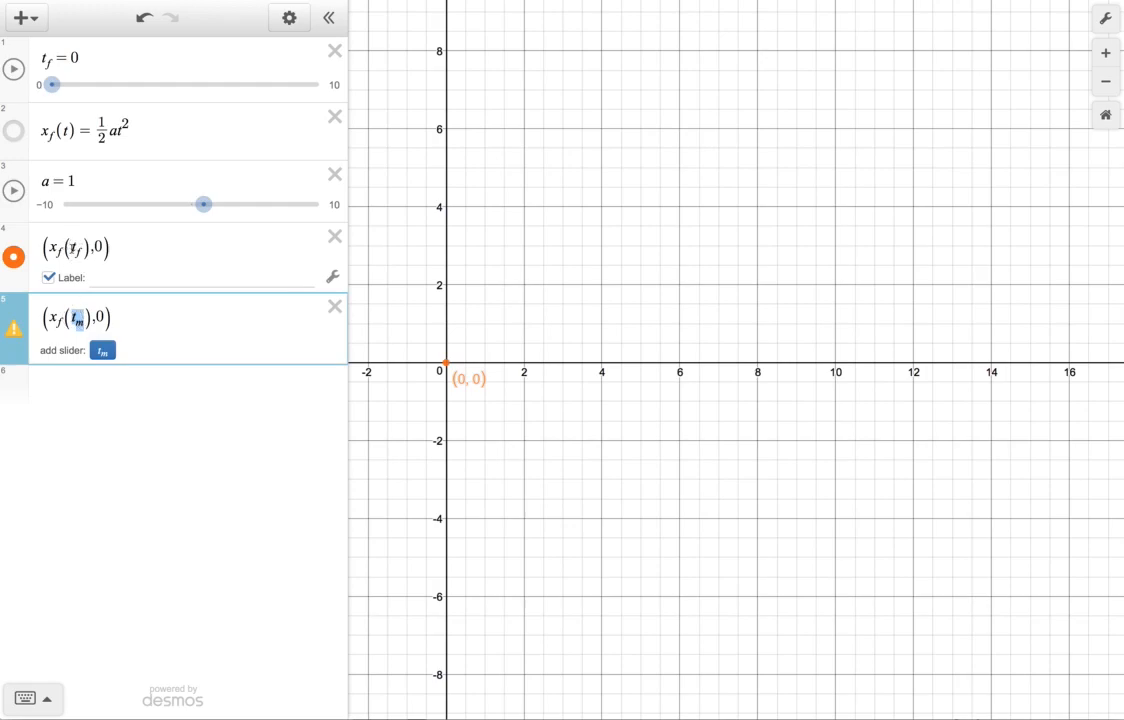
{"action": "left_click_drag", "start_coordinate": [85, 321], "coordinate": [77, 321]}
{"action": "left_click", "coordinate": [102, 350]}
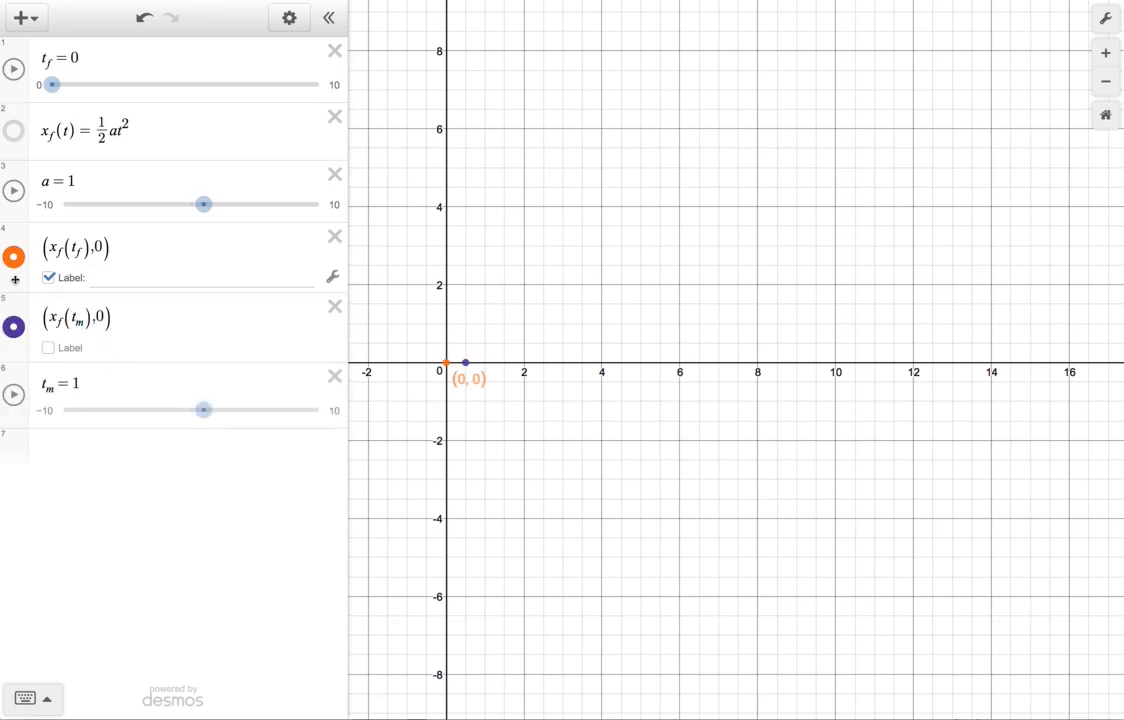
Replace the value of t_m with the list [0,1,2,4,5].
{"action": "left_click", "coordinate": [168, 384]}
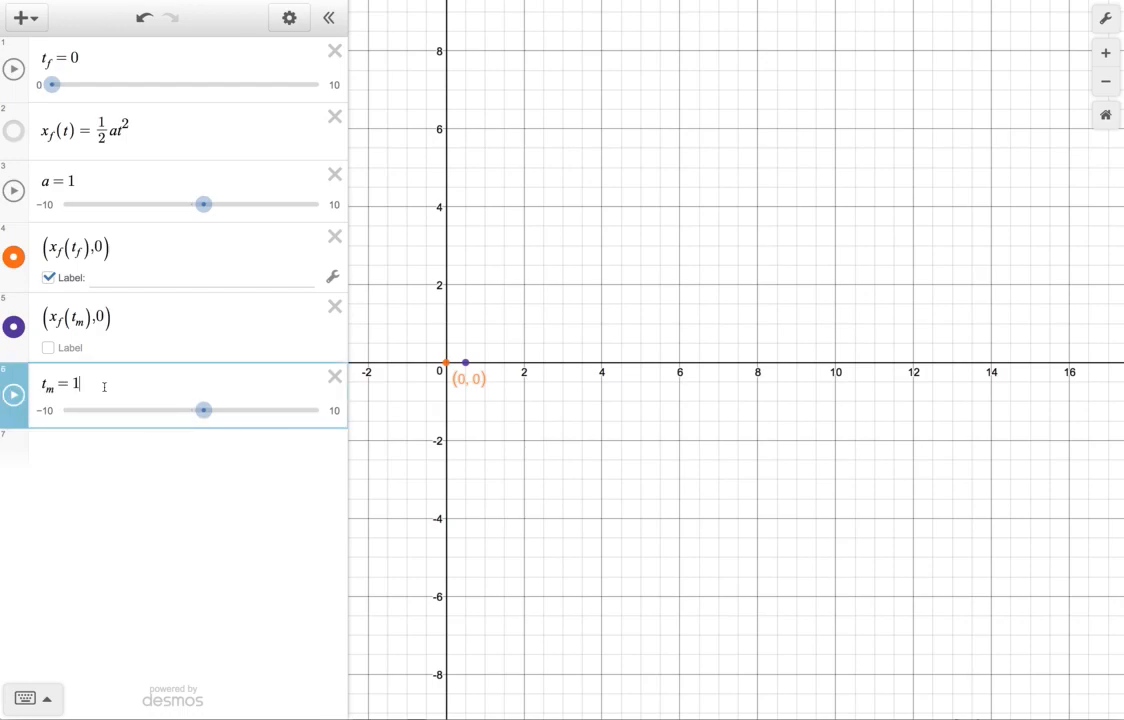
{"action": "key", "text": "BackSpace"}
{"action": "type", "text": "[0,1"}
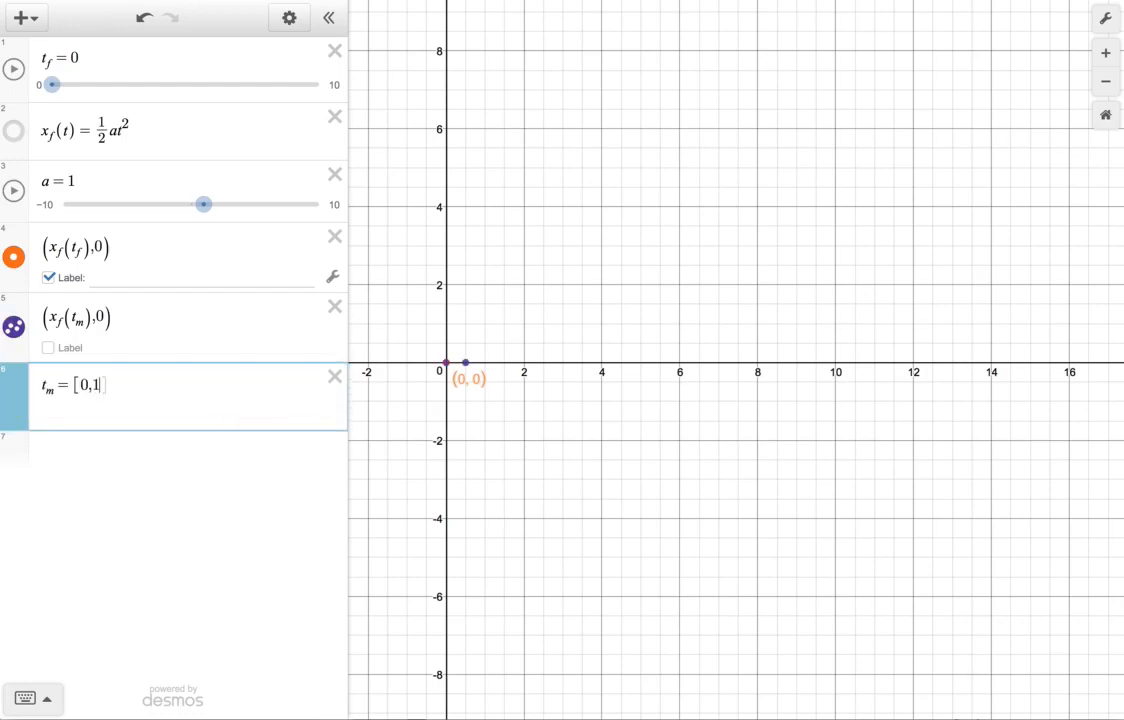
{"action": "type", "text": ",2,4,5"}
{"action": "left_click", "coordinate": [558, 452]}
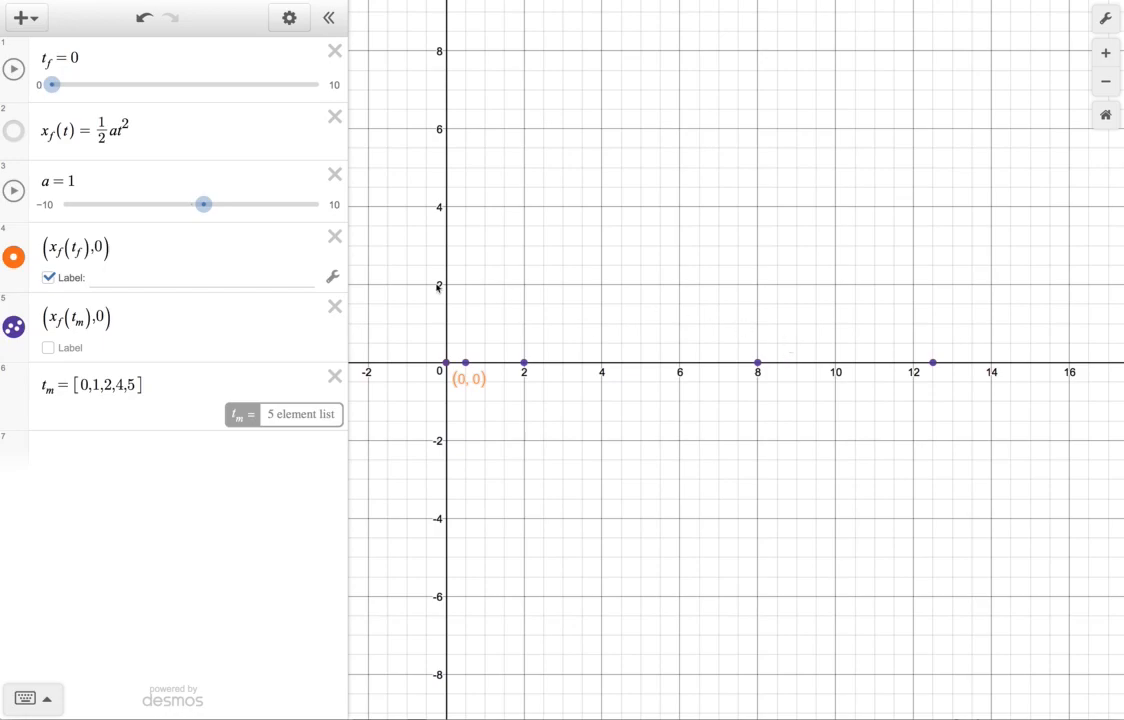
Play the t_f animation to watch the labelled point pass the marker points, and pause it at about 4.12.
{"action": "left_click", "coordinate": [14, 70]}
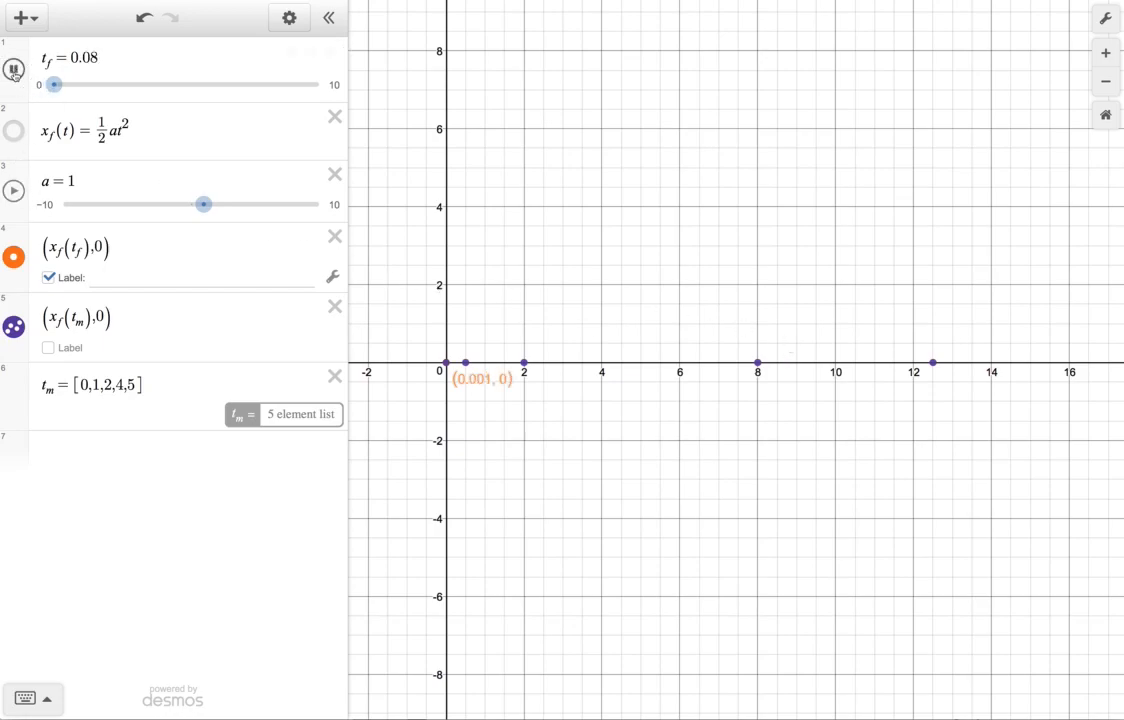
{"action": "left_click", "coordinate": [14, 70]}
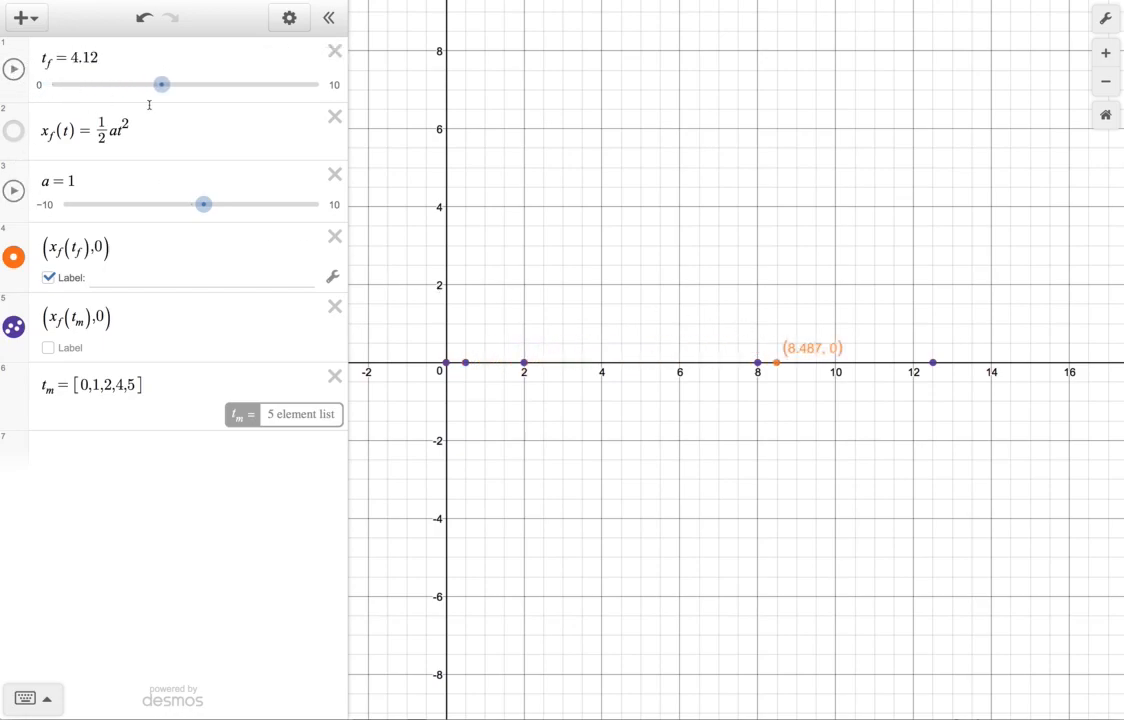
Reset t_f to 0 and restrict the position function x_f(t) with the condition {t≤t_f}.
{"action": "left_click_drag", "start_coordinate": [160, 85], "coordinate": [48, 90]}
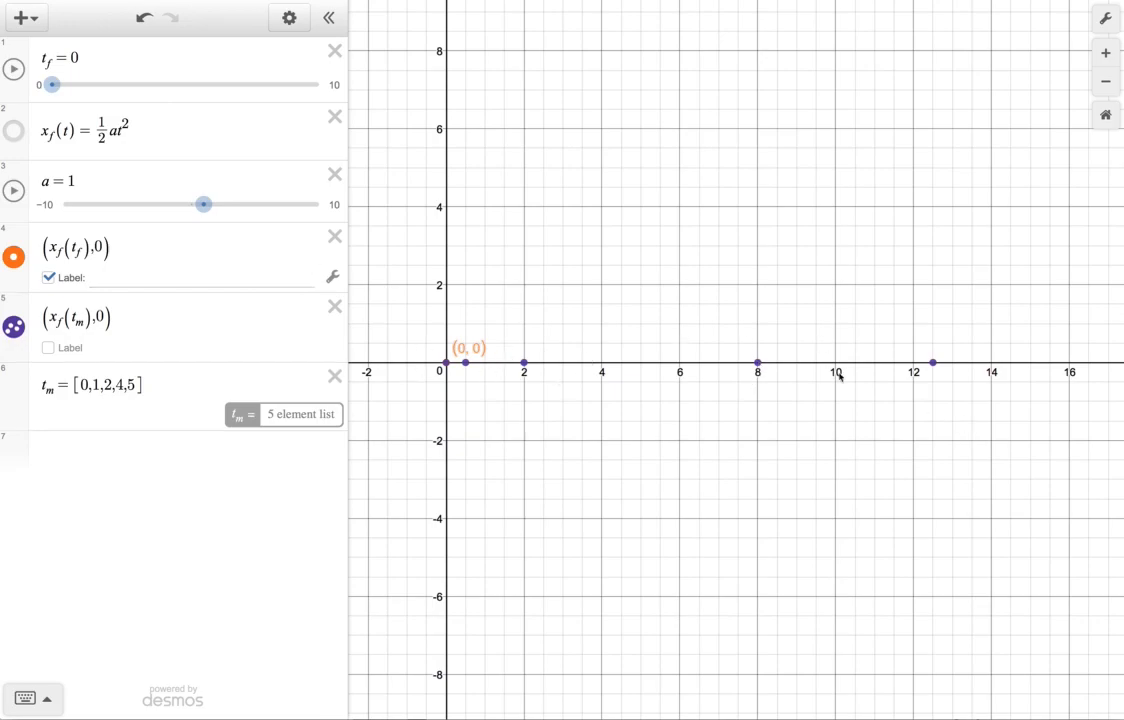
{"action": "left_click", "coordinate": [159, 133]}
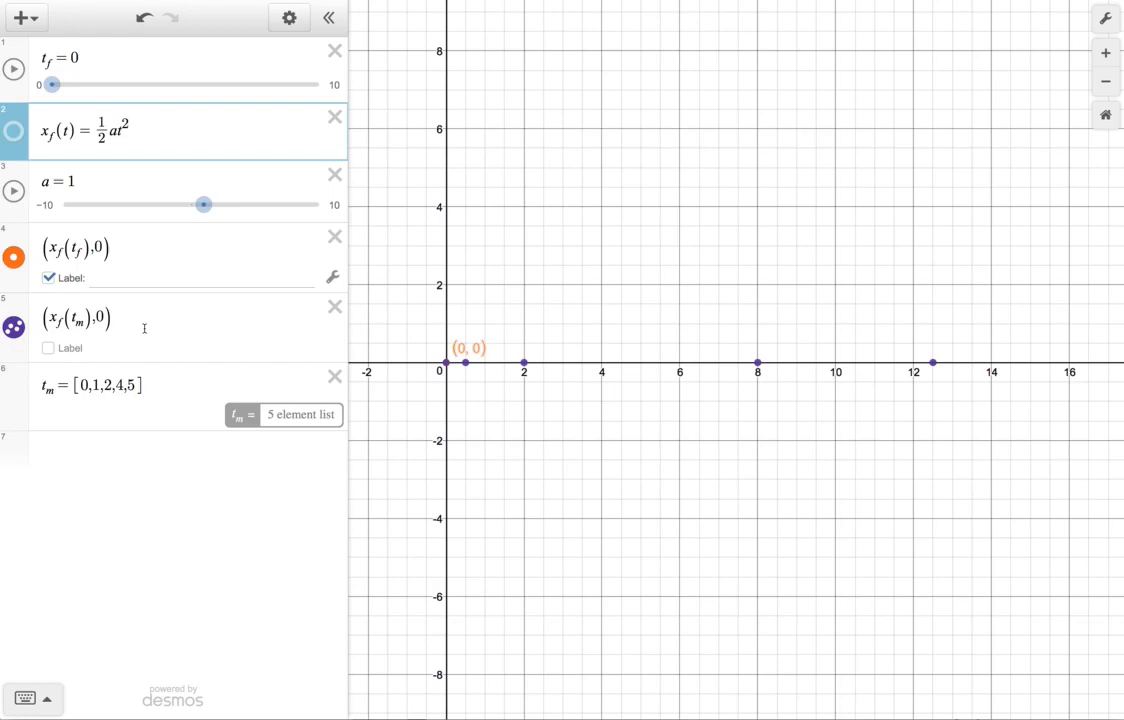
{"action": "left_click", "coordinate": [152, 134]}
{"action": "type", "text": "{t"}
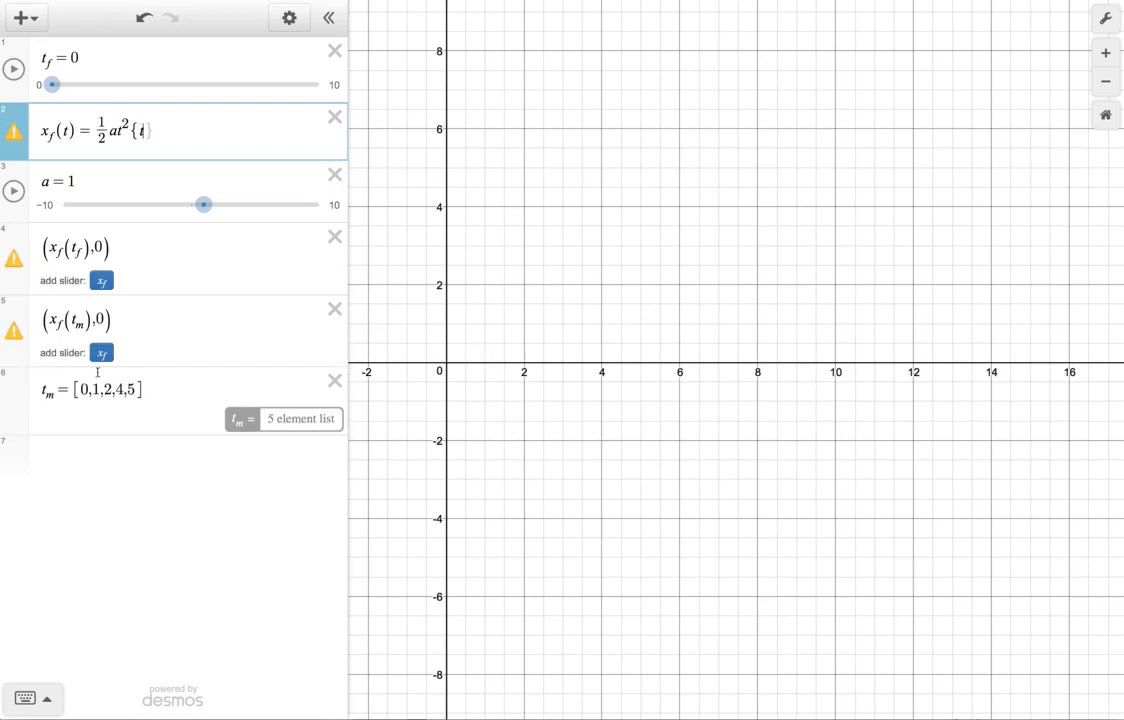
{"action": "left_click", "coordinate": [44, 700]}
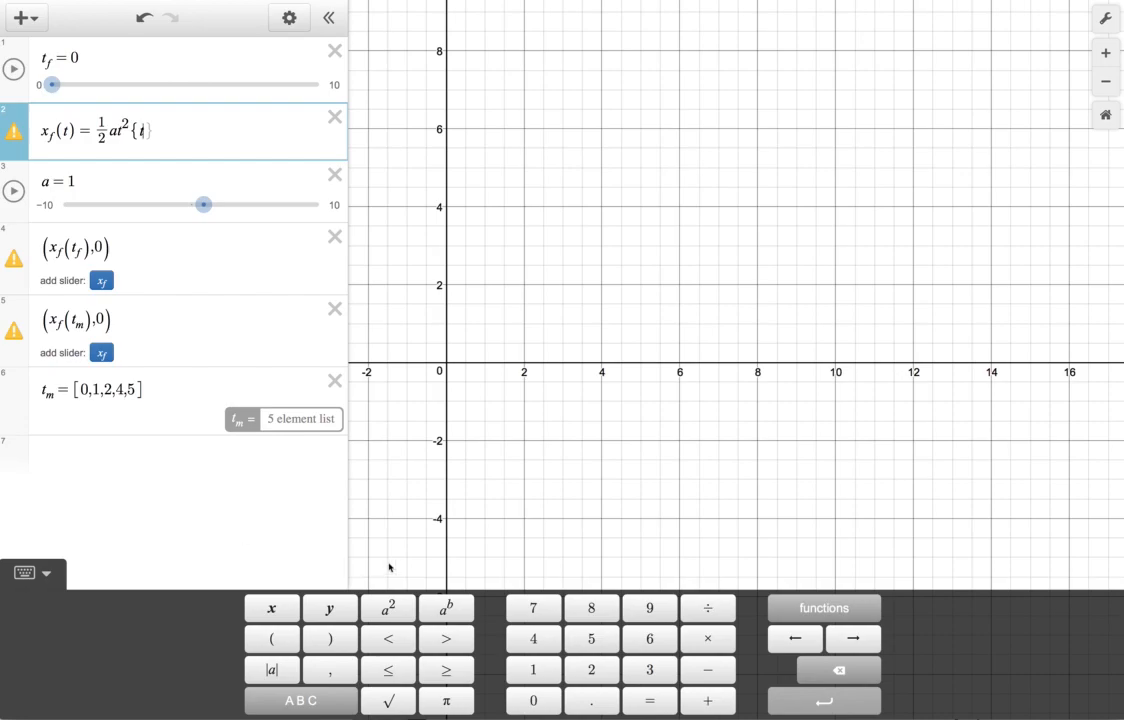
{"action": "left_click", "coordinate": [385, 676]}
{"action": "type", "text": "t_f"}
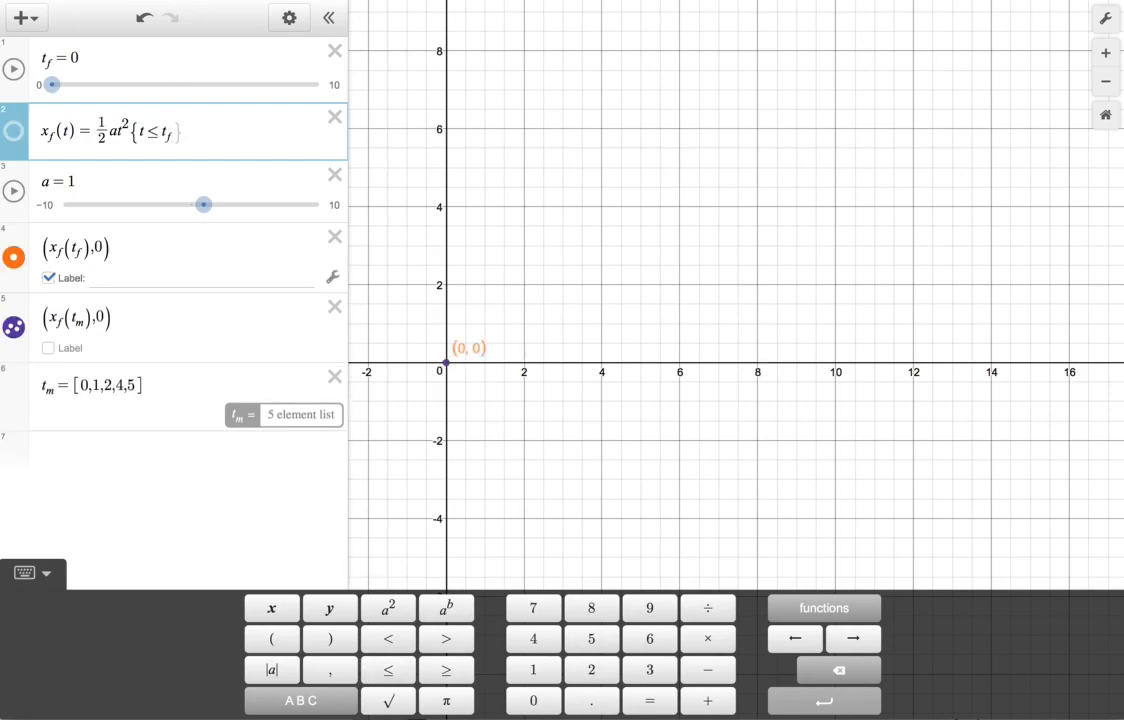
{"action": "type", "text": "}"}
{"action": "left_click", "coordinate": [561, 147]}
Play the t_f animation to check when the marker points appear, and pause it at about 5.67.
{"action": "left_click", "coordinate": [13, 69]}
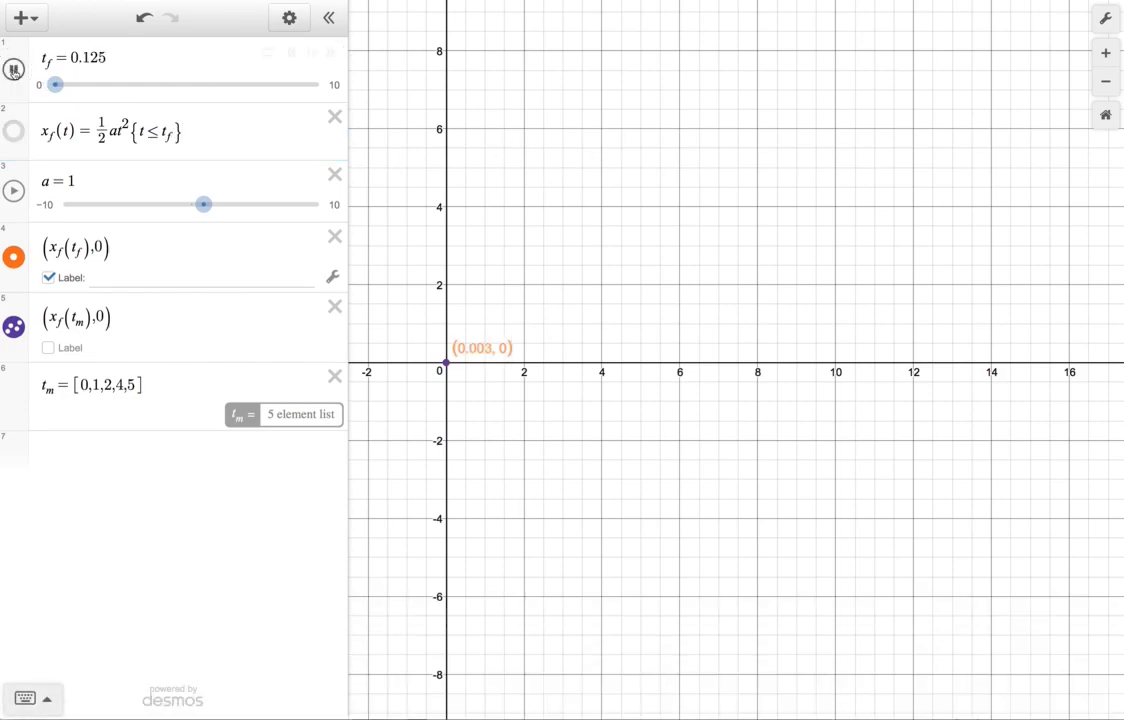
{"action": "left_click", "coordinate": [13, 69]}
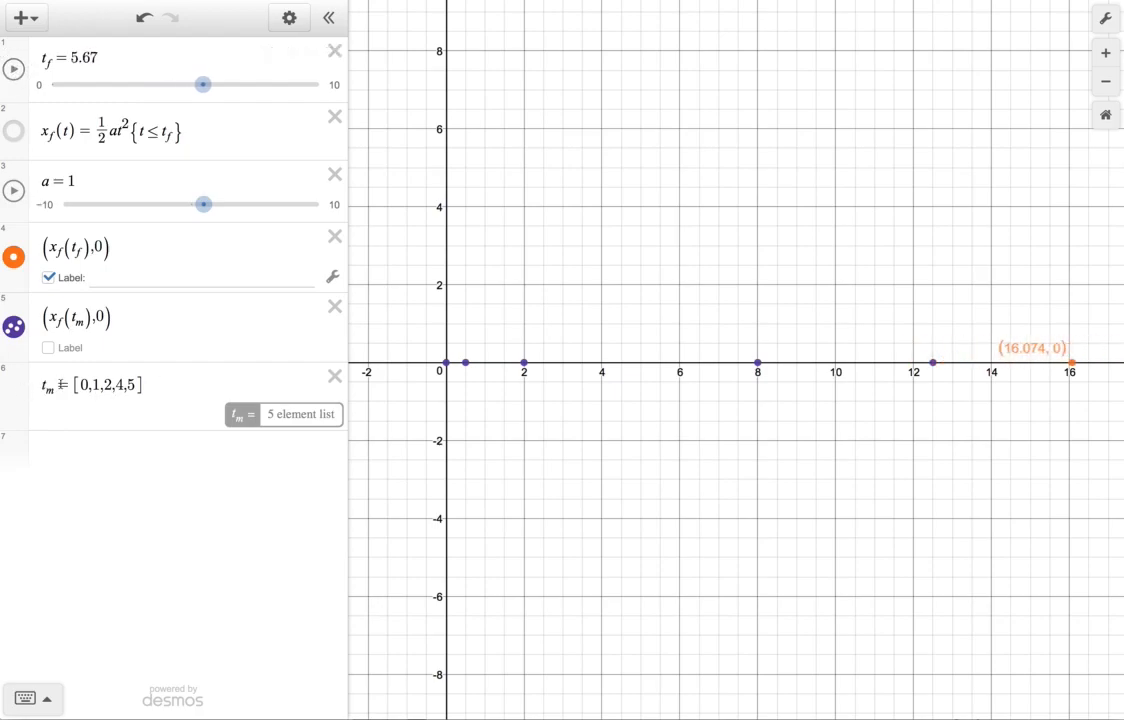
Insert the value 3 between 2 and 4 in the t_m list.
{"action": "left_click", "coordinate": [110, 385]}
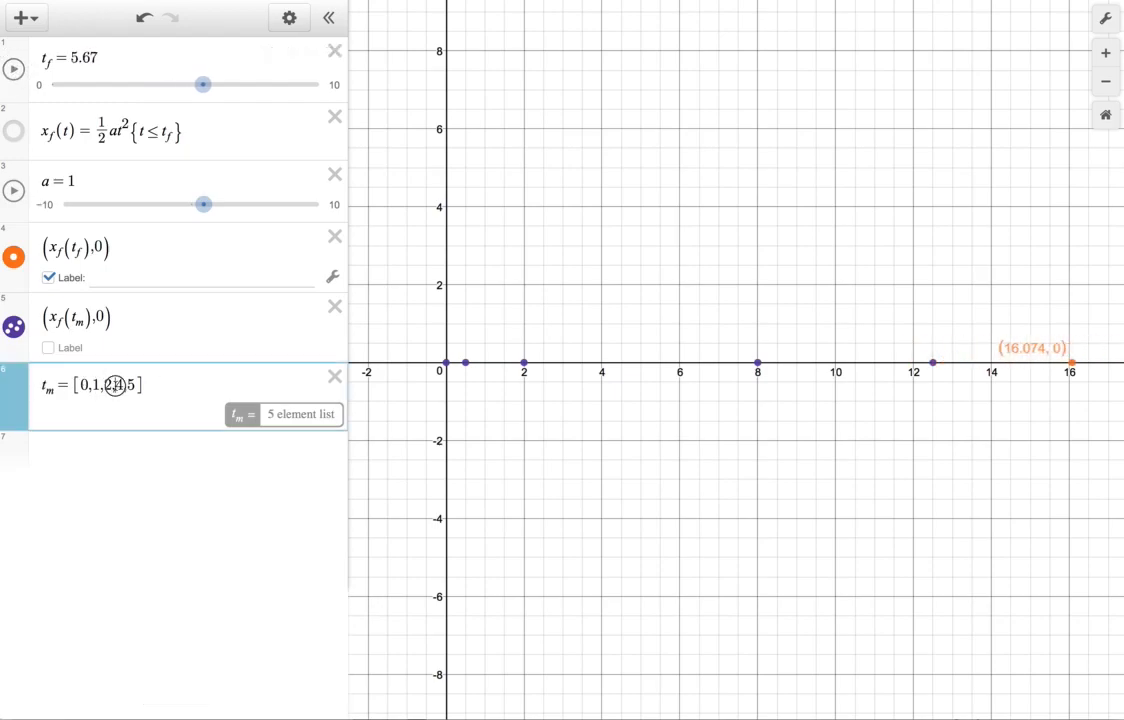
{"action": "type", "text": "3,"}
{"action": "left_click", "coordinate": [760, 544]}
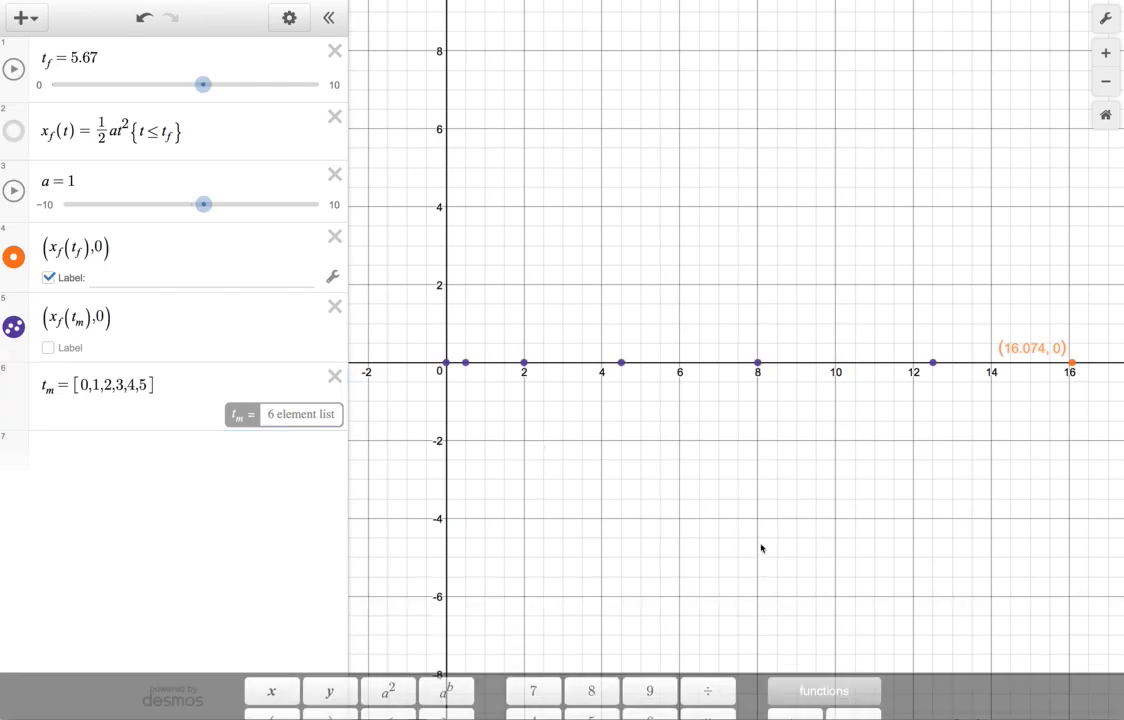
Redefine the t_m list as the range [0...t_f].
{"action": "left_click_drag", "start_coordinate": [145, 385], "coordinate": [90, 385]}
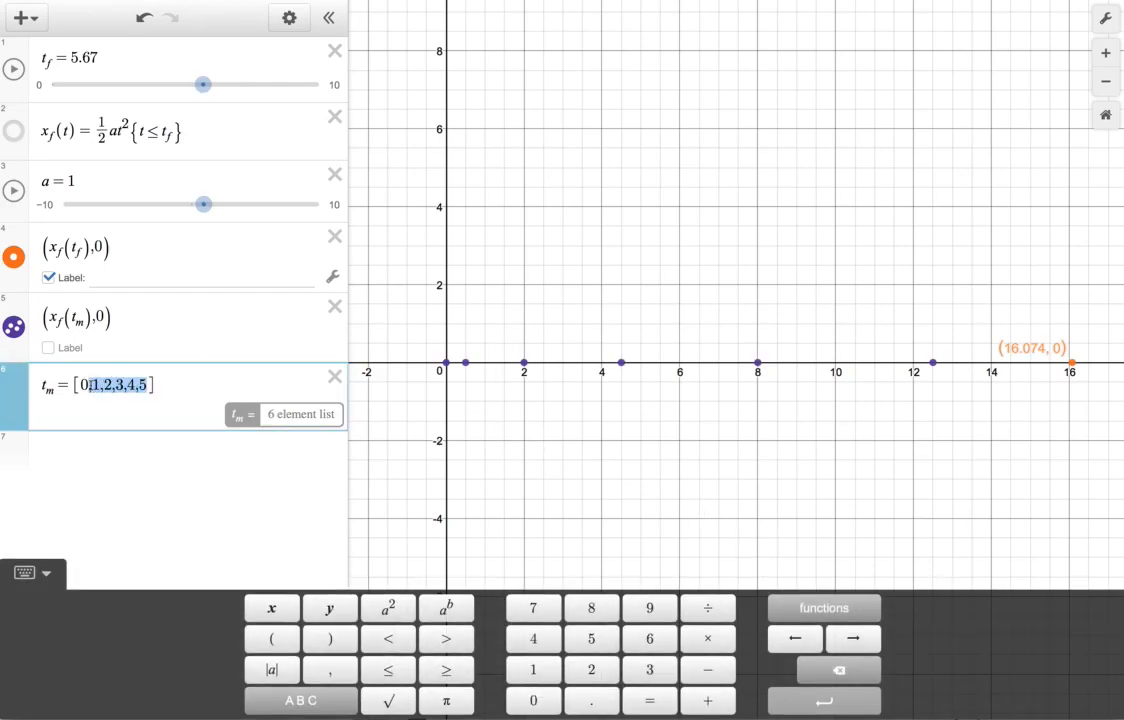
{"action": "type", "text": "...t_f"}
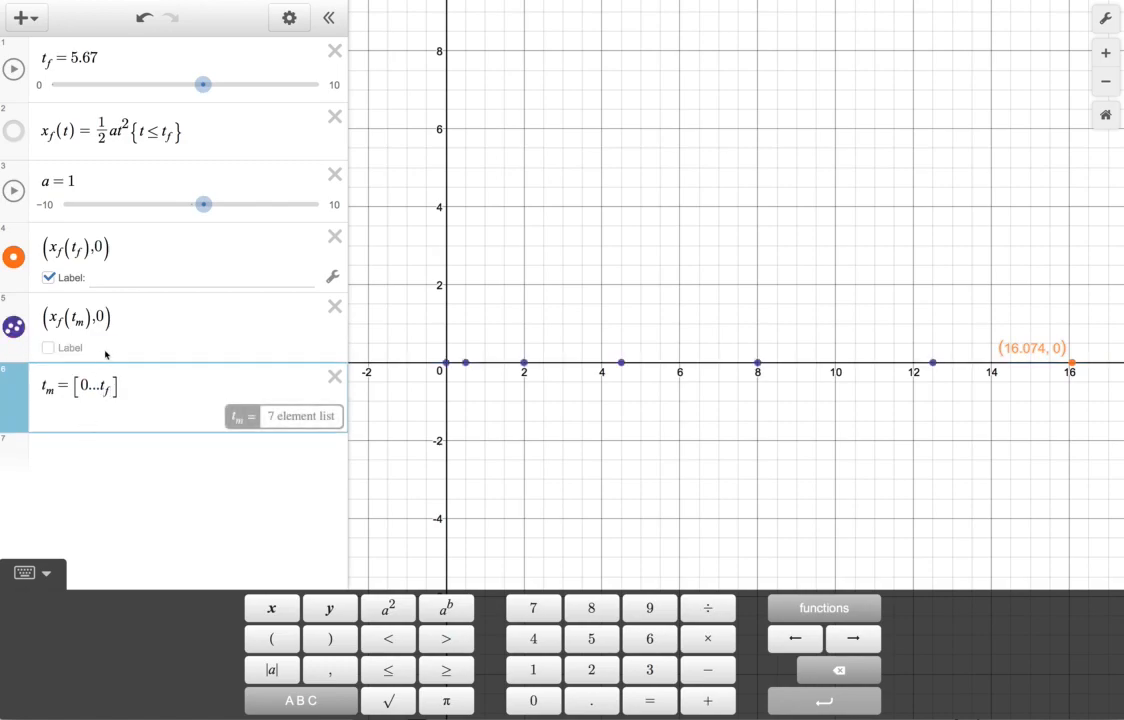
{"action": "left_click", "coordinate": [299, 518]}
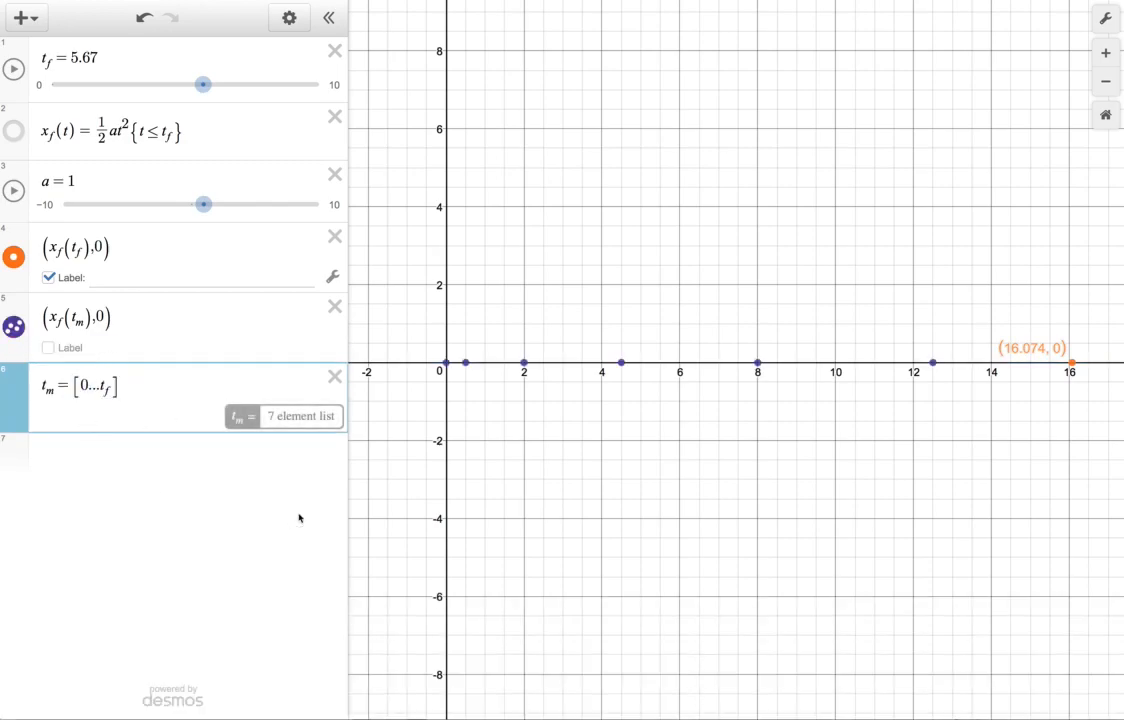
Return the t_f slider to 0 and move it up to 2.1 to test the range-based markers.
{"action": "left_click_drag", "start_coordinate": [203, 84], "coordinate": [50, 86]}
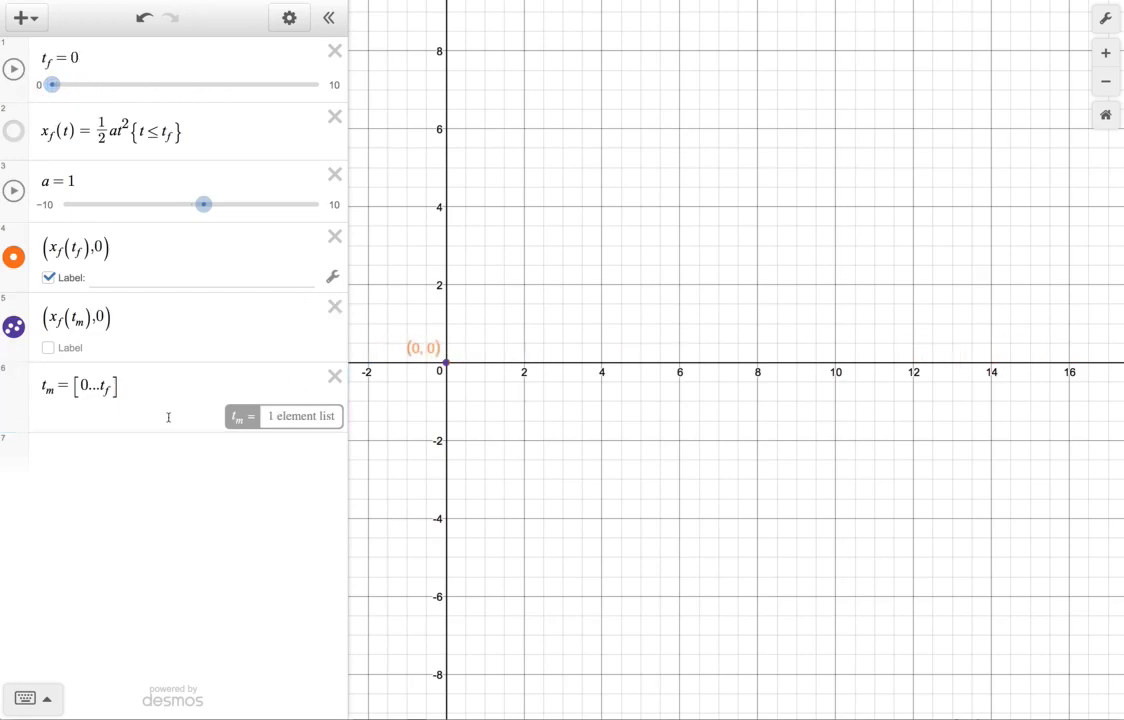
{"action": "left_click_drag", "start_coordinate": [52, 84], "coordinate": [108, 86]}
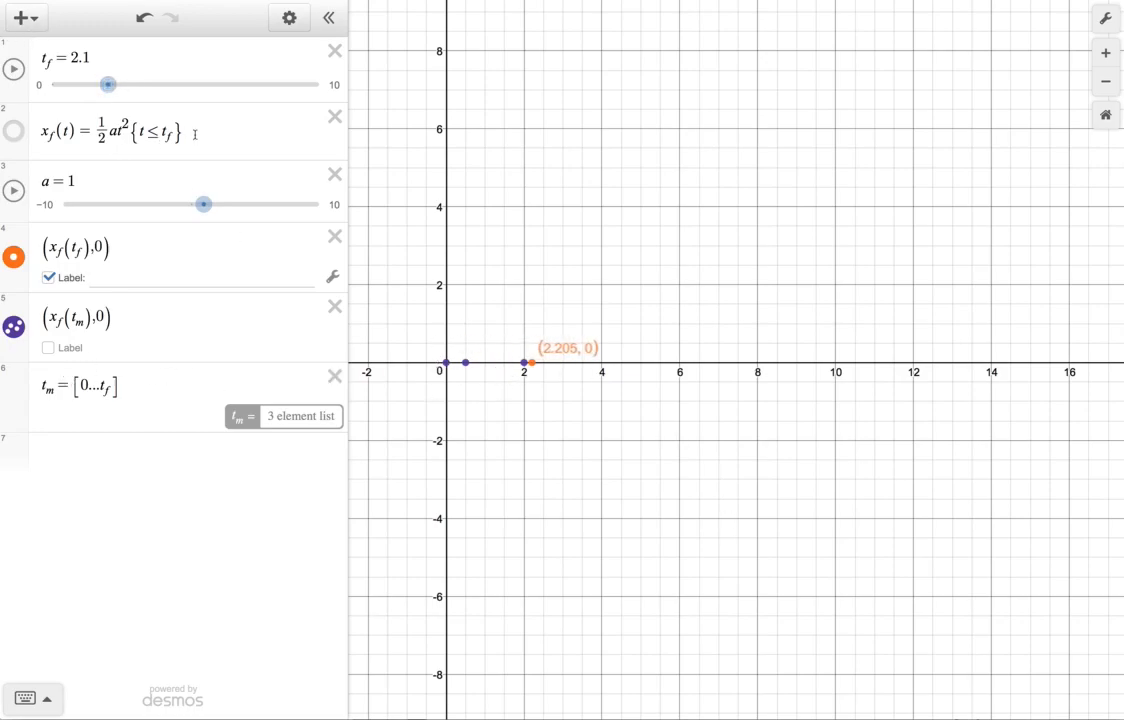
{"action": "left_click_drag", "start_coordinate": [194, 134], "coordinate": [2, 133]}
{"action": "left_click", "coordinate": [201, 142]}
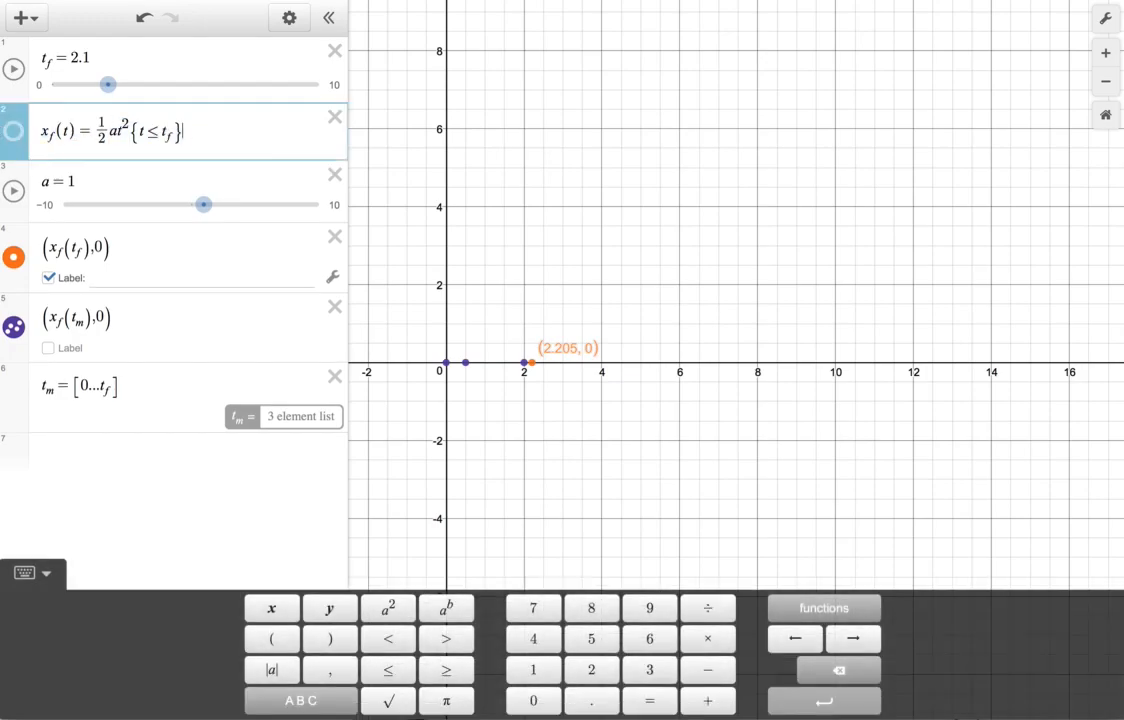
{"action": "mouse_move", "coordinate": [76, 131]}
{"action": "left_mouse_down"}
{"action": "mouse_move", "coordinate": [38, 131]}
{"action": "mouse_move", "coordinate": [63, 130]}
{"action": "left_mouse_up"}
{"action": "left_click", "coordinate": [166, 129]}
{"action": "left_click", "coordinate": [182, 131]}
{"action": "left_click_drag", "start_coordinate": [129, 255], "coordinate": [57, 253]}
{"action": "left_click_drag", "start_coordinate": [146, 320], "coordinate": [62, 321]}
Set the label text of the moving point (x_f(t_f),0) to "Object".
{"action": "left_click", "coordinate": [129, 277]}
{"action": "type", "text": "Object"}
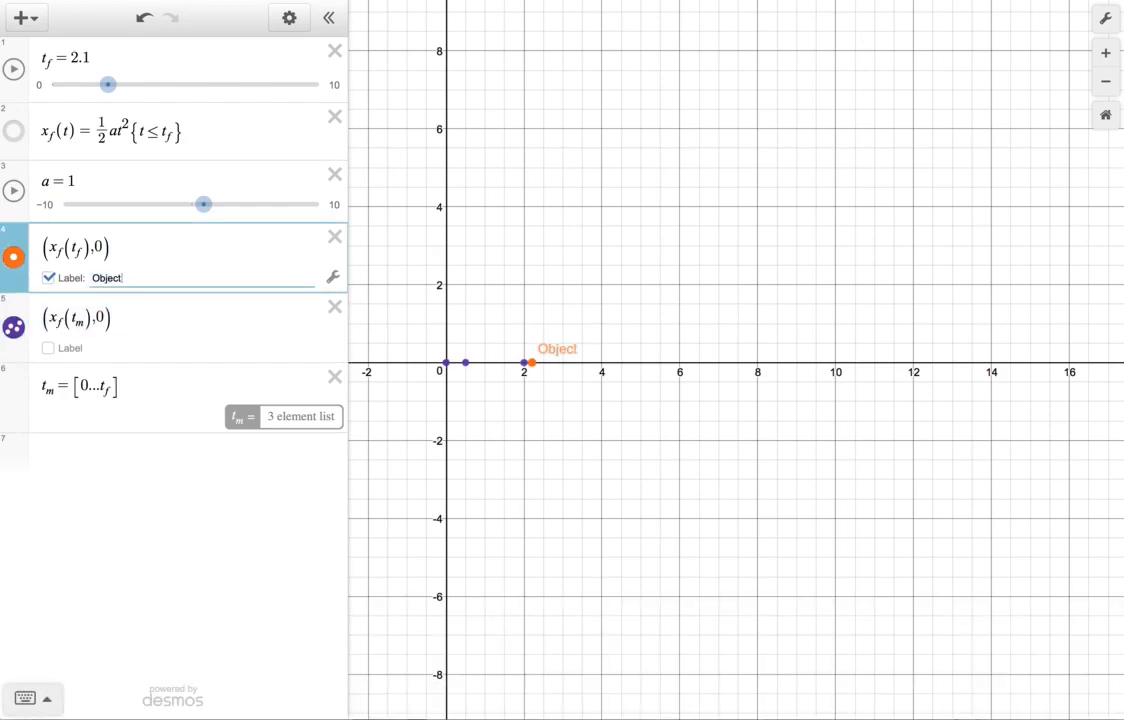
{"action": "left_click", "coordinate": [164, 345]}
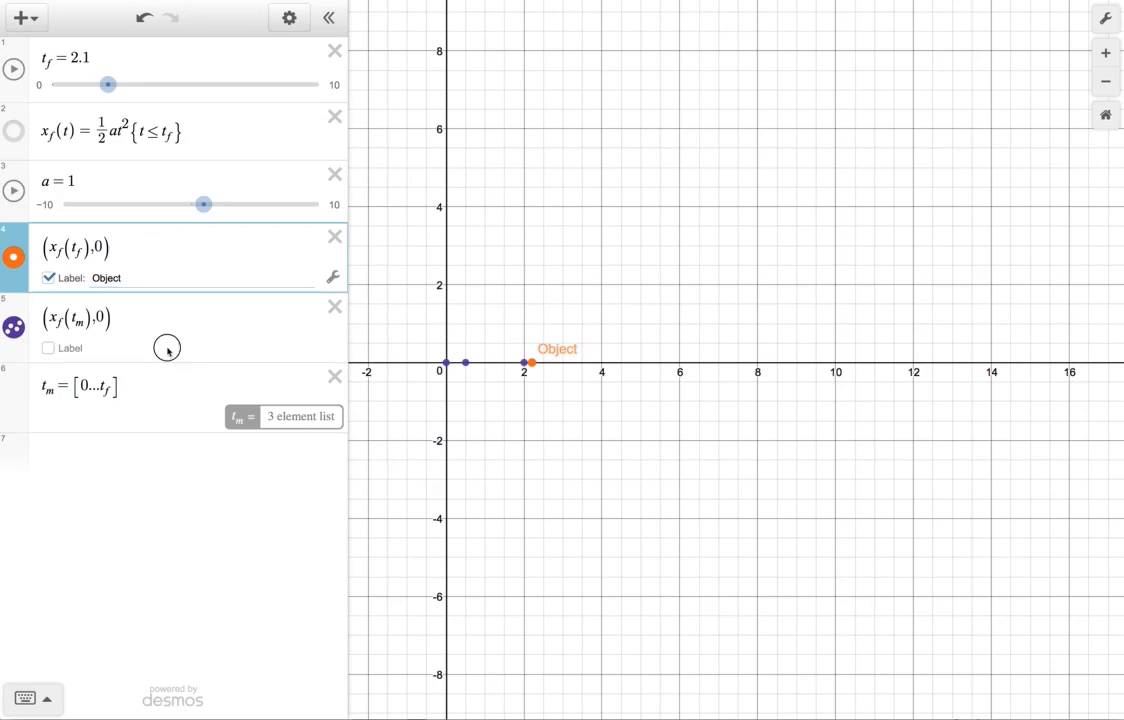